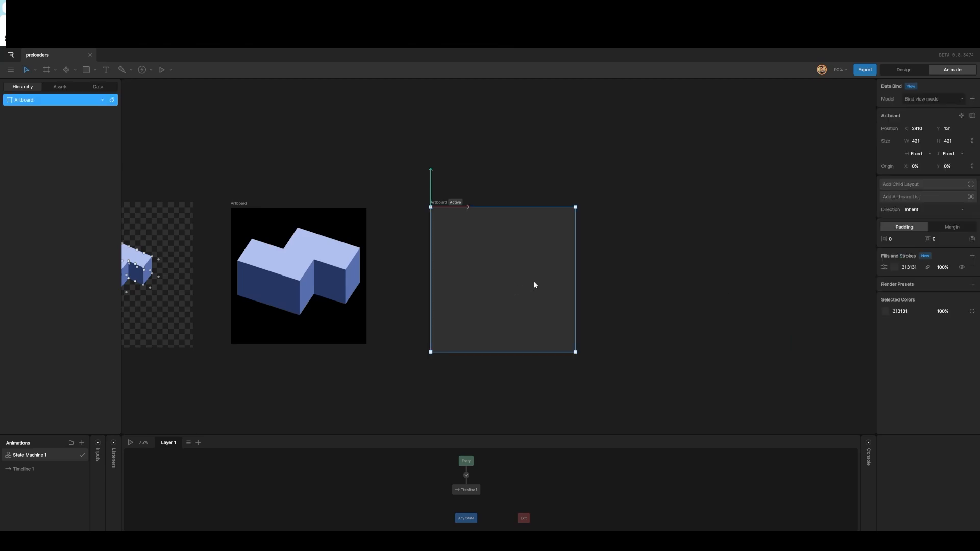
Step: Set the new artboard's fill colour to black, 000000
{"action": "left_click", "coordinate": [895, 268]}
{"action": "left_click_drag", "start_coordinate": [797, 328], "coordinate": [761, 340]}
{"action": "left_click", "coordinate": [541, 306]}
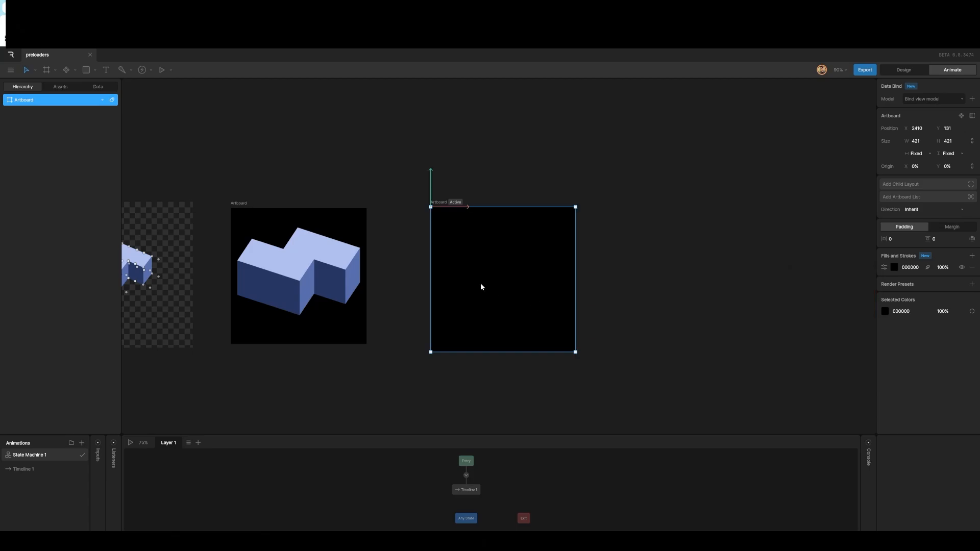
Step: Draw a square near the middle of the black artboard and set its width and height to 100
{"action": "scroll", "coordinate": [480, 283], "scroll_direction": "left", "scroll_amount": 1}
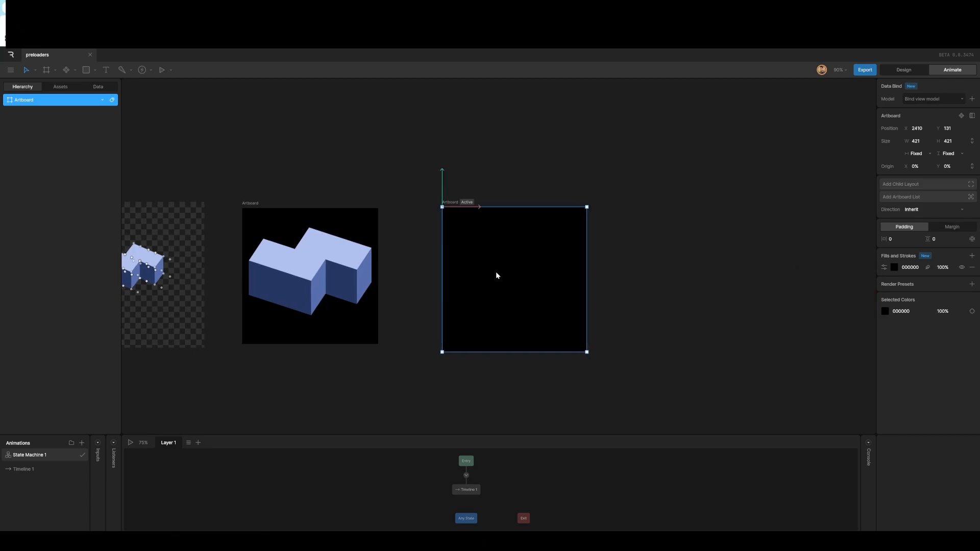
{"action": "key", "text": "r"}
{"action": "left_click_drag", "start_coordinate": [474, 235], "coordinate": [532, 293]}
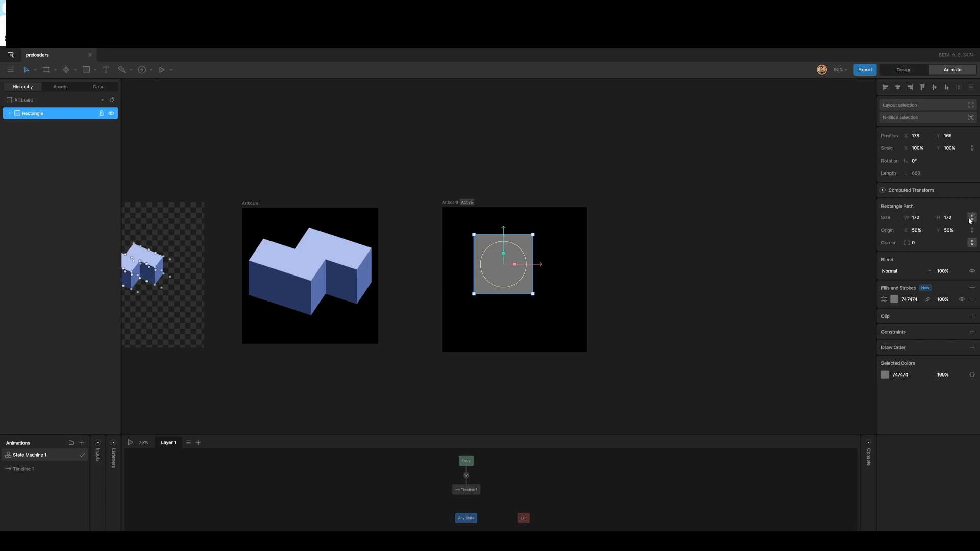
{"action": "left_click", "coordinate": [947, 218]}
{"action": "type", "text": "100"}
{"action": "key", "text": "Return"}
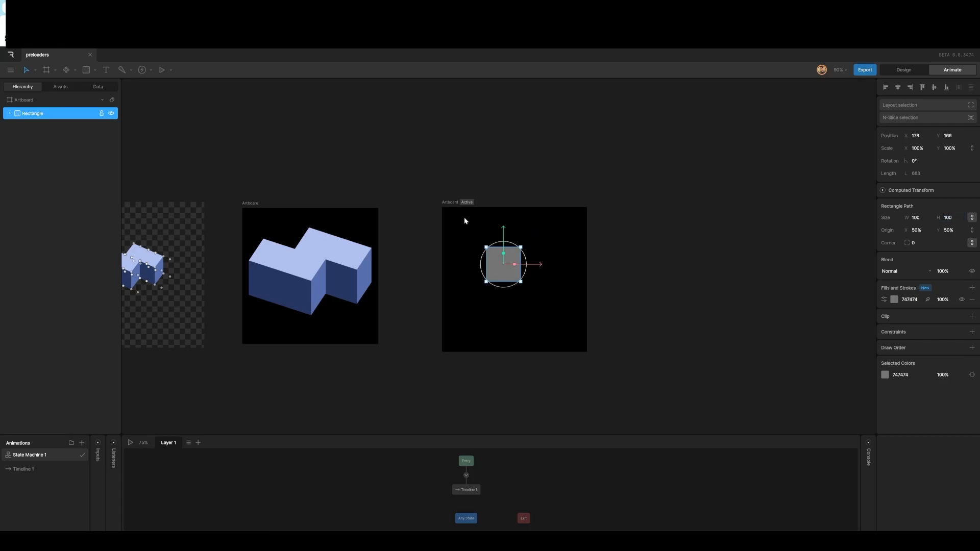
Step: Fill the square with the light blue AFC0EE sampled from the top face of the reference shape on the neighbouring artboard
{"action": "scroll", "coordinate": [498, 277], "scroll_direction": "up", "scroll_amount": 5}
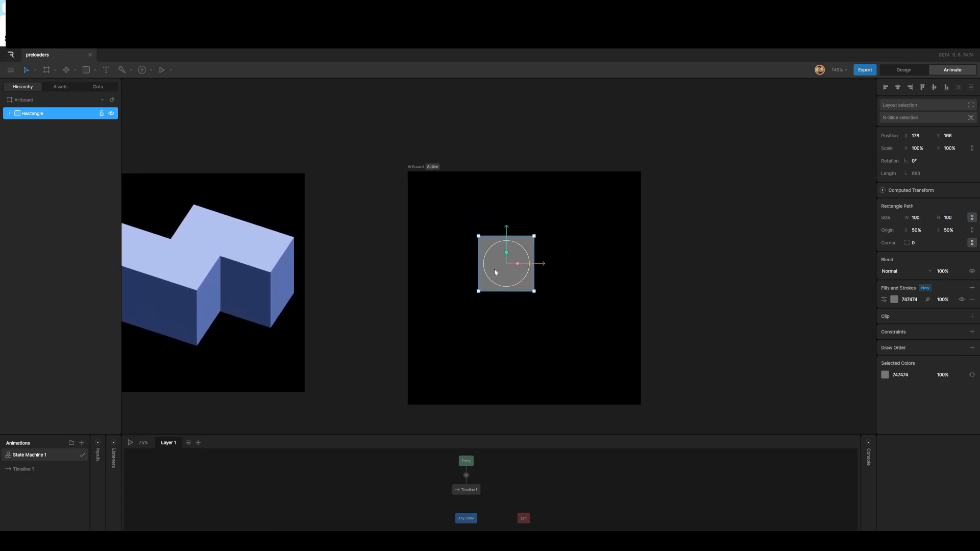
{"action": "left_click", "coordinate": [894, 299]}
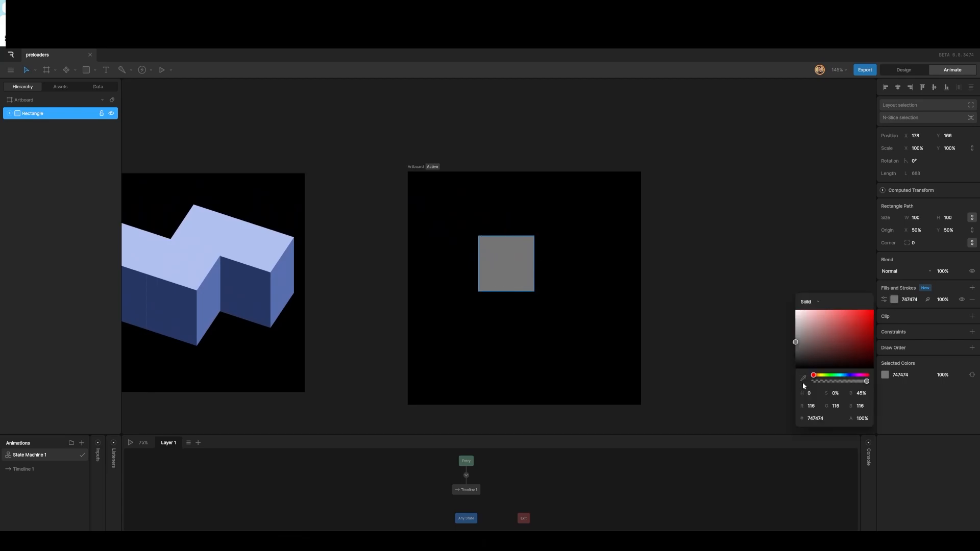
{"action": "left_click", "coordinate": [804, 379]}
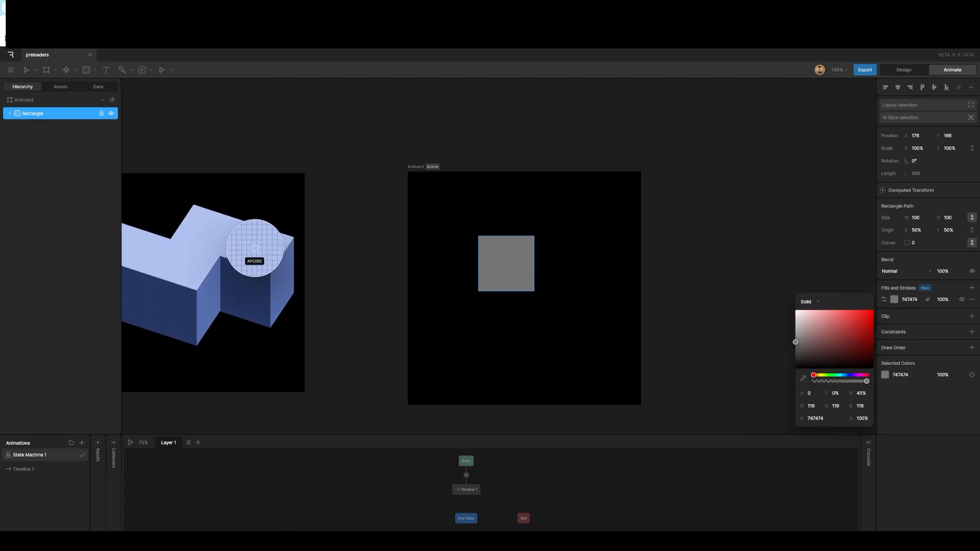
{"action": "left_click", "coordinate": [254, 248]}
{"action": "left_click", "coordinate": [495, 259]}
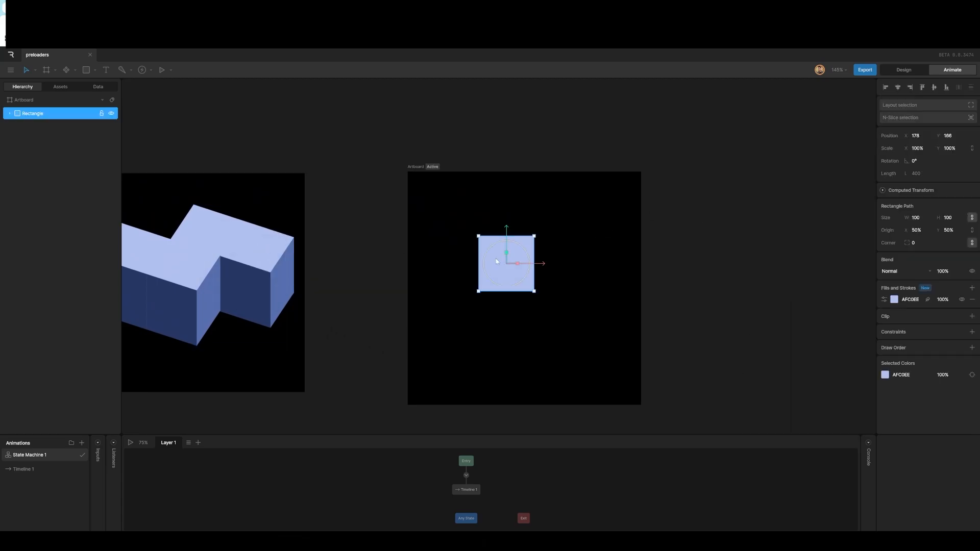
Step: Wrap the light blue square in two nested groups
{"action": "key", "text": "ctrl+d"}
{"action": "key", "text": "ctrl+z"}
{"action": "key", "text": "ctrl+g"}
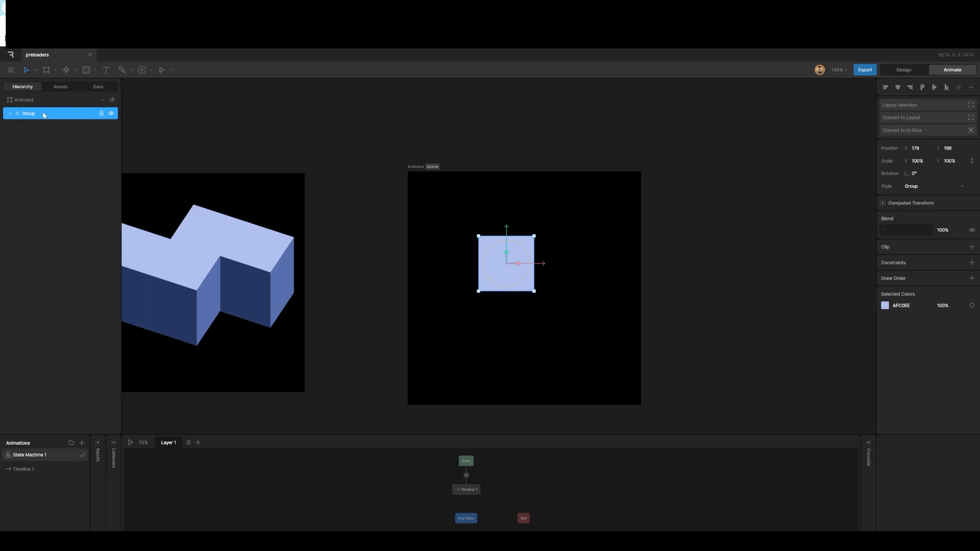
{"action": "left_click", "coordinate": [10, 114]}
{"action": "left_click", "coordinate": [33, 127]}
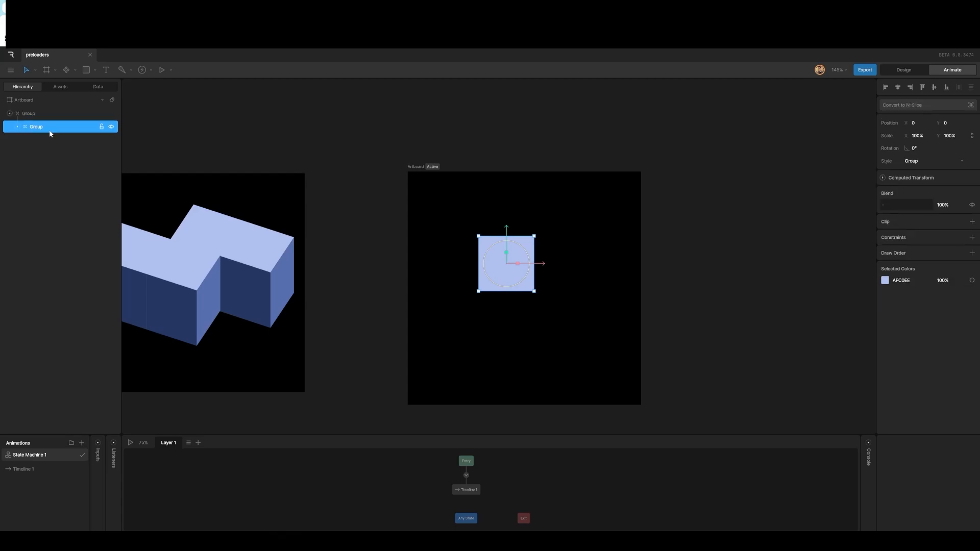
Step: Set the outer group's Y scale to 70%, leaving its X scale at 100%
{"action": "left_click", "coordinate": [31, 116]}
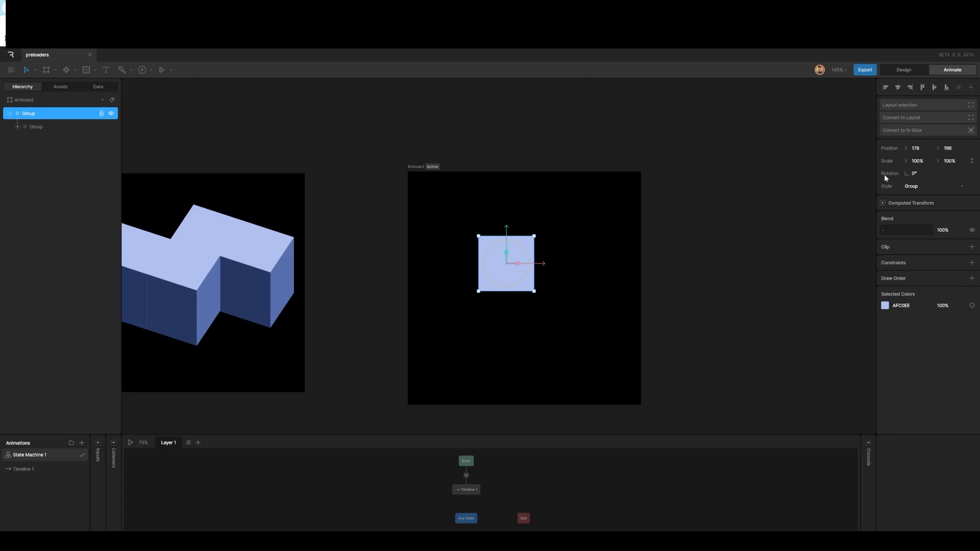
{"action": "left_click", "coordinate": [950, 161]}
{"action": "type", "text": "70"}
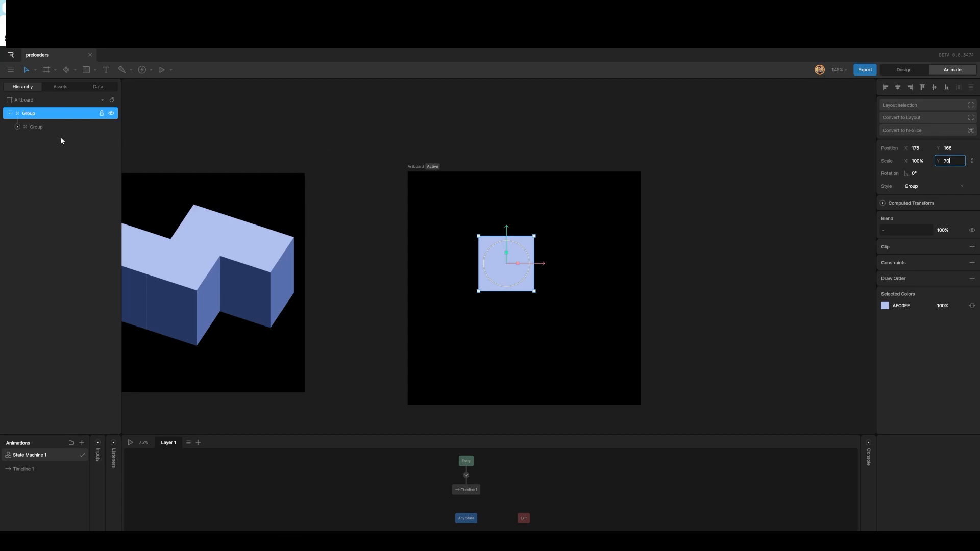
Step: Set the inner group's rotation to 25°
{"action": "left_click", "coordinate": [36, 127]}
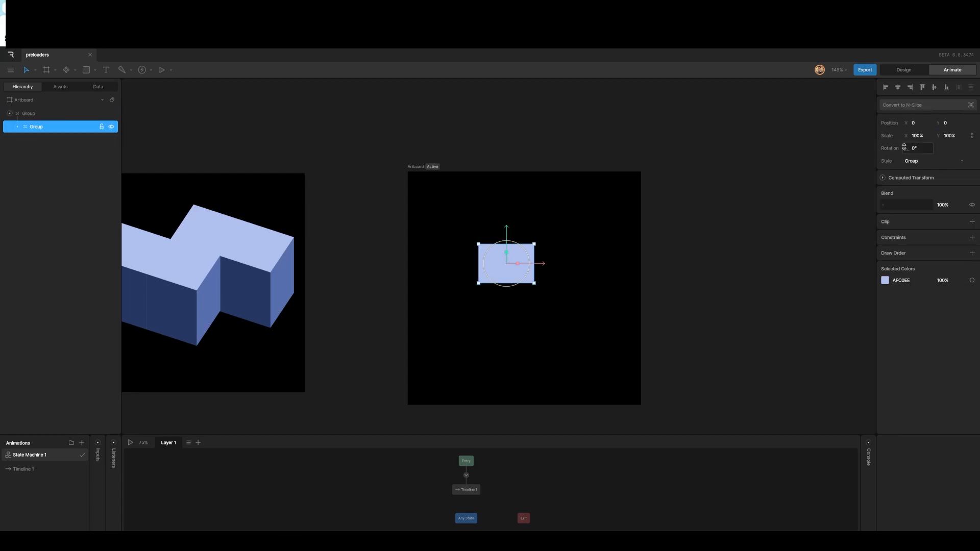
{"action": "mouse_move", "coordinate": [914, 148]}
{"action": "left_mouse_down"}
{"action": "mouse_move", "coordinate": [942, 136]}
{"action": "mouse_move", "coordinate": [911, 164]}
{"action": "mouse_move", "coordinate": [929, 150]}
{"action": "mouse_move", "coordinate": [903, 153]}
{"action": "left_mouse_up"}
{"action": "left_click", "coordinate": [928, 151]}
{"action": "type", "text": "25"}
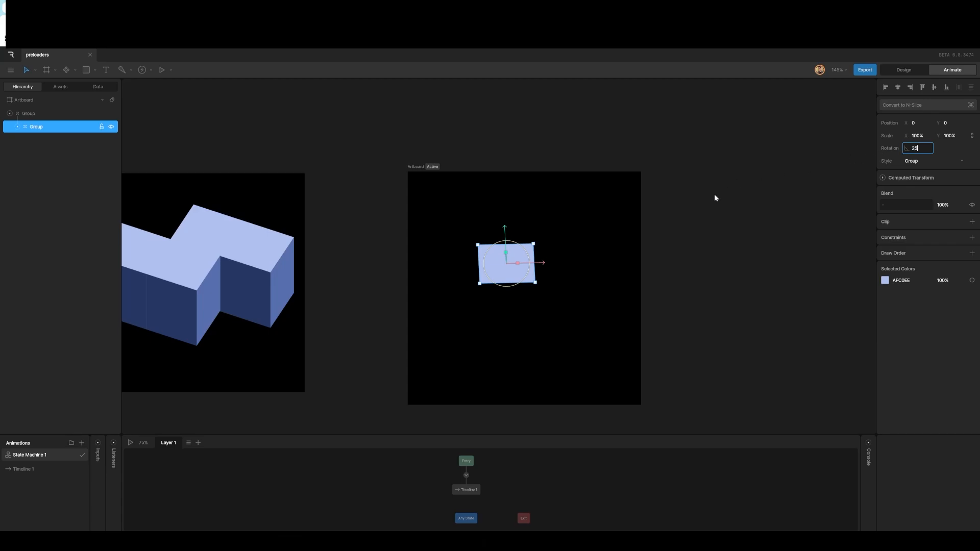
{"action": "left_click", "coordinate": [689, 252]}
Step: Rename the outer group "perspective" and the inner group "rotation"
{"action": "left_click", "coordinate": [74, 112]}
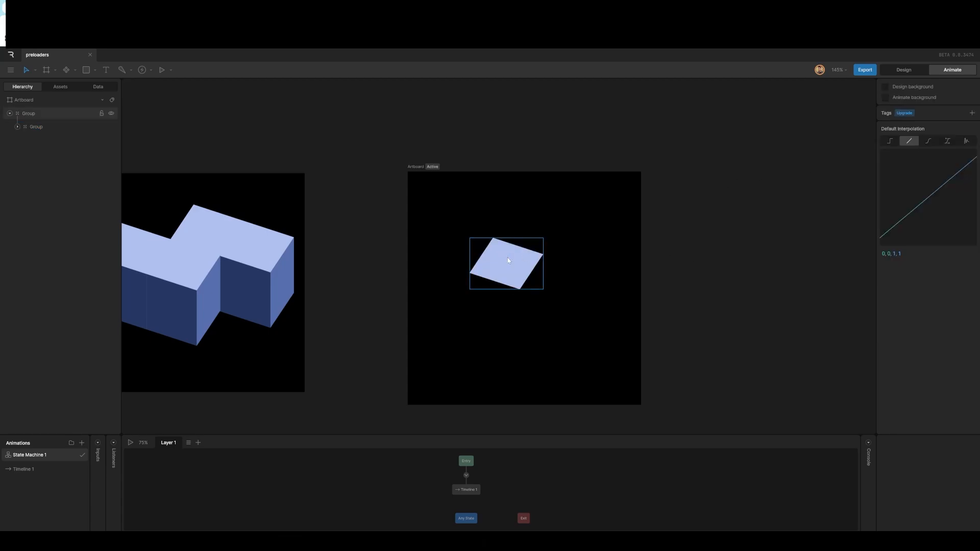
{"action": "double_click", "coordinate": [29, 114]}
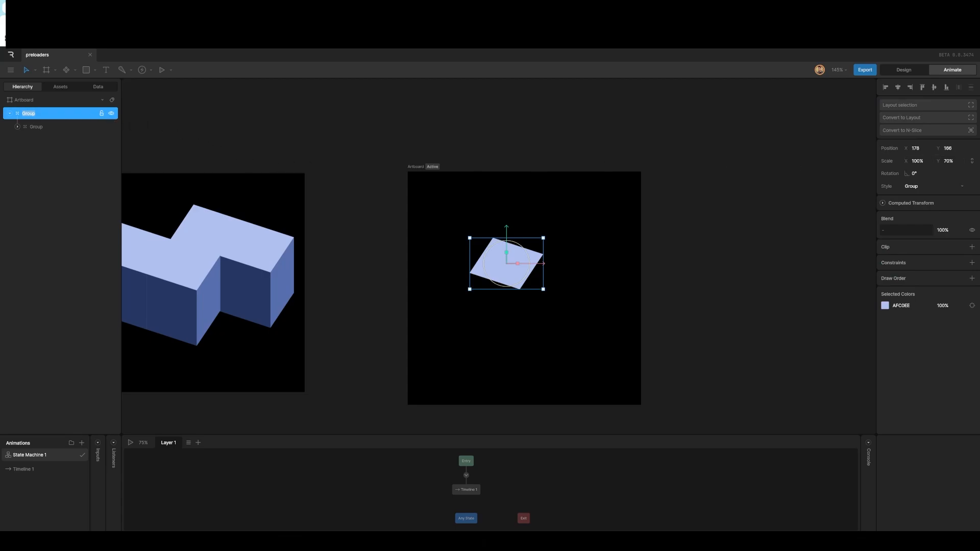
{"action": "type", "text": "perspective"}
{"action": "key", "text": "Return"}
{"action": "double_click", "coordinate": [38, 126]}
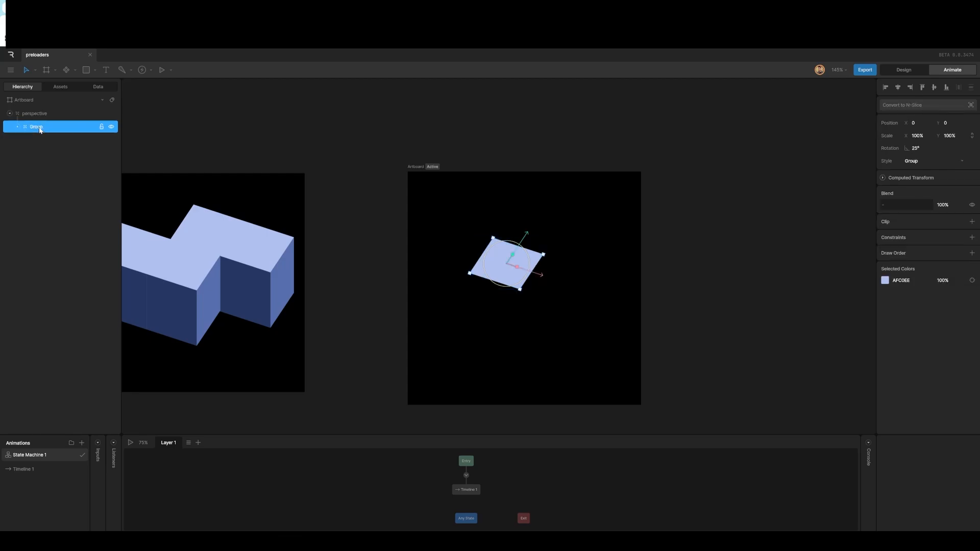
{"action": "type", "text": "rotation"}
{"action": "left_click", "coordinate": [501, 158]}
Step: Wrap the perspective group in another group and name it "top"
{"action": "left_click", "coordinate": [491, 256]}
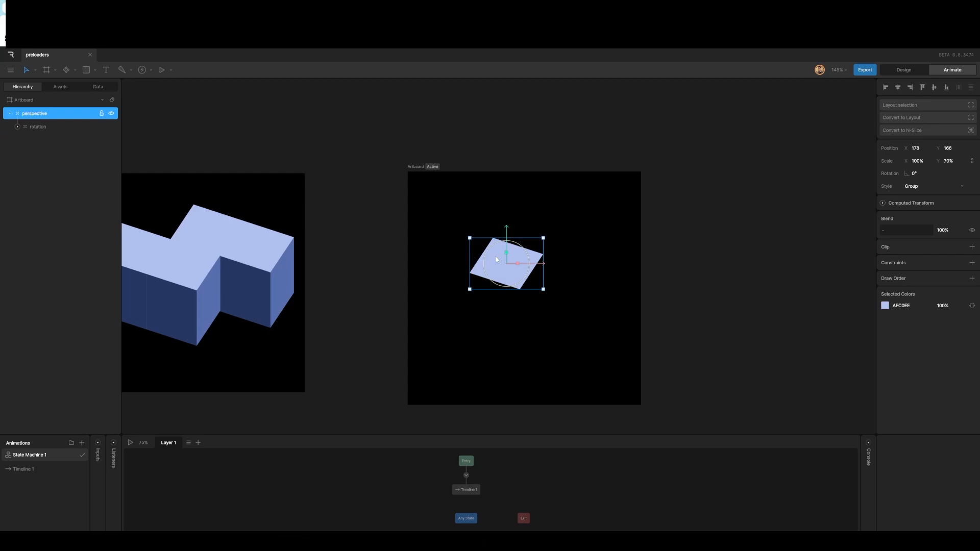
{"action": "left_click", "coordinate": [11, 115]}
{"action": "key", "text": "ctrl+g"}
{"action": "double_click", "coordinate": [35, 116]}
{"action": "type", "text": "top"}
{"action": "left_click", "coordinate": [230, 109]}
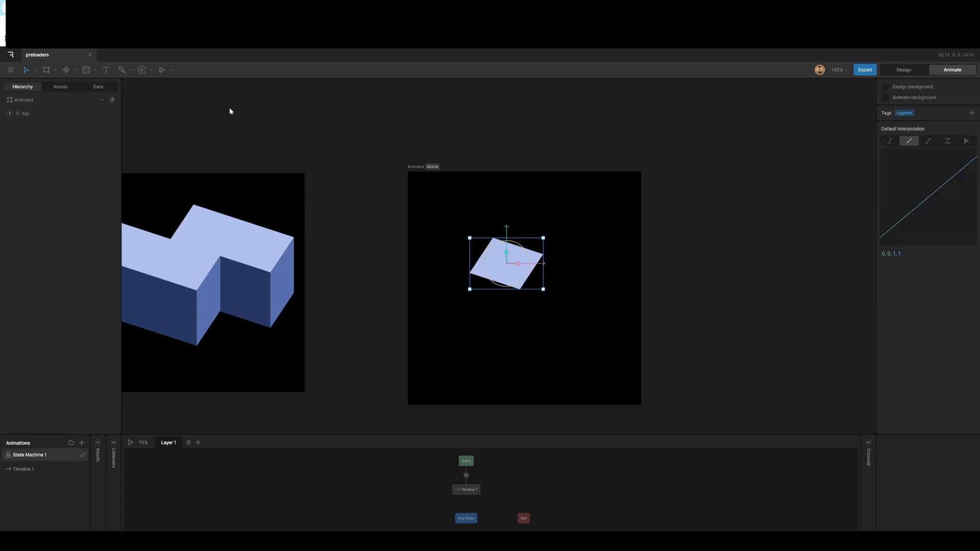
Step: Duplicate the top group, place the copy beneath it in the hierarchy, and rename the copy "bottom"
{"action": "left_click", "coordinate": [35, 116]}
{"action": "key", "text": "ctrl+d"}
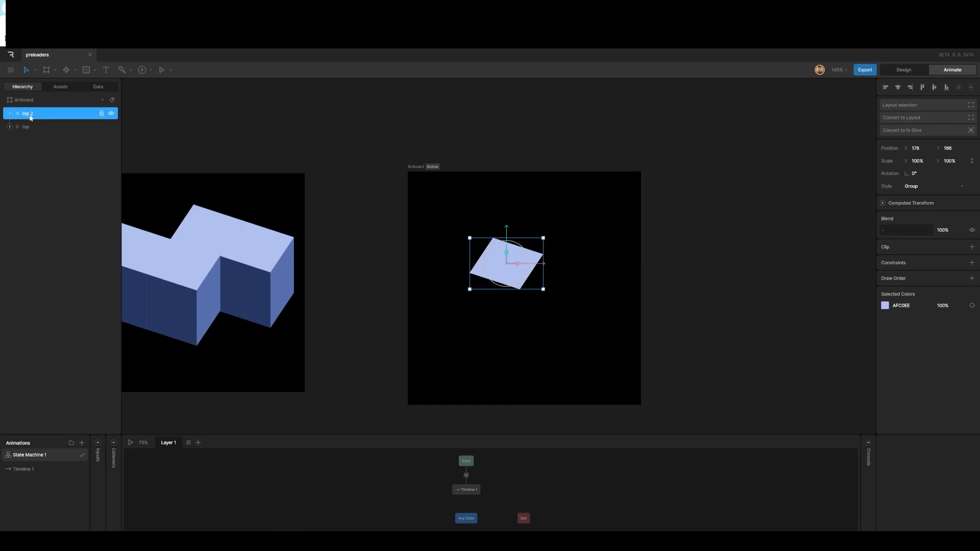
{"action": "left_click_drag", "start_coordinate": [30, 118], "coordinate": [25, 136]}
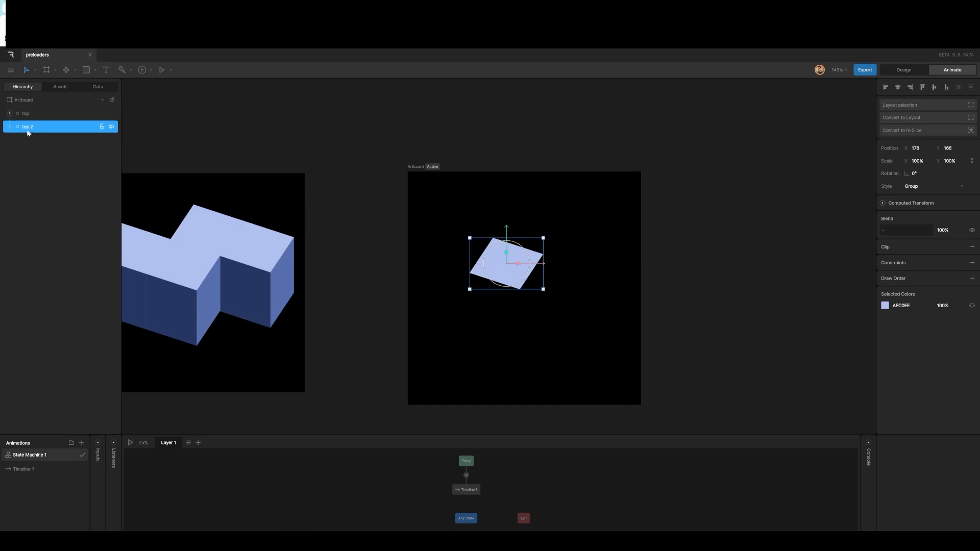
{"action": "double_click", "coordinate": [27, 128]}
{"action": "type", "text": "bottom"}
Step: Move the bottom group to Y position 266, 100 units below the top group
{"action": "left_click", "coordinate": [948, 148]}
{"action": "left_click", "coordinate": [952, 148]}
{"action": "type", "text": "=100"}
{"action": "key", "text": "Return"}
{"action": "left_click", "coordinate": [952, 148]}
{"action": "left_click", "coordinate": [952, 148]}
{"action": "type", "text": "-100"}
{"action": "key", "text": "Return"}
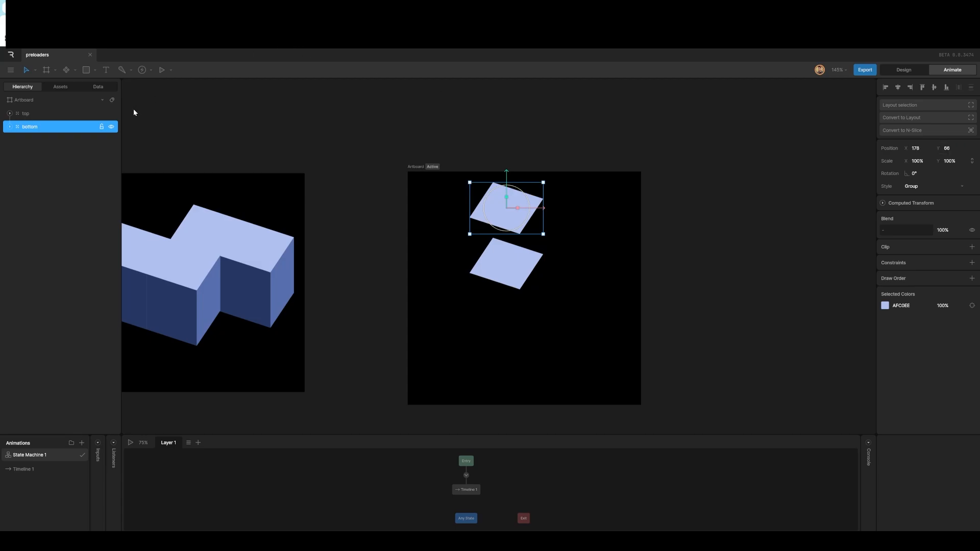
{"action": "left_click", "coordinate": [952, 148]}
{"action": "left_click", "coordinate": [950, 148]}
{"action": "type", "text": "+200"}
{"action": "key", "text": "Return"}
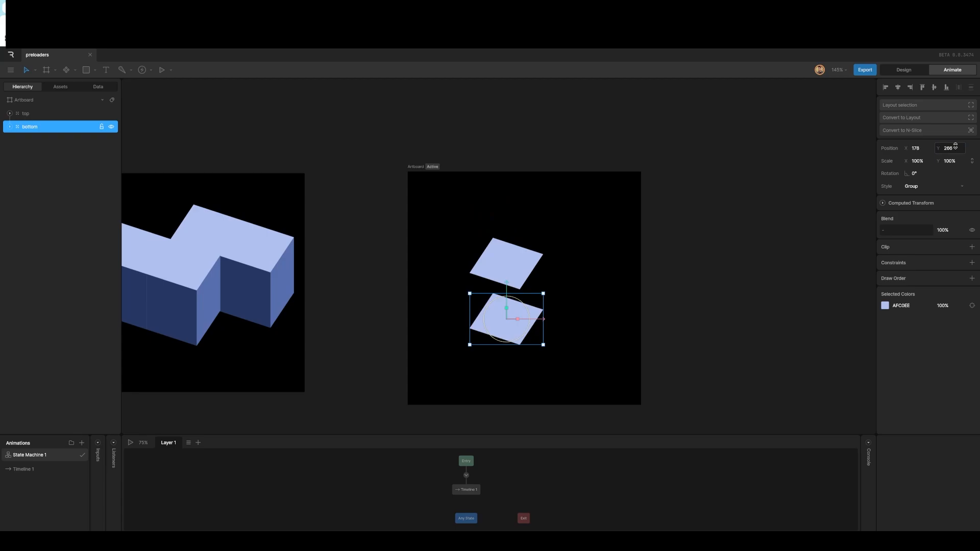
{"action": "left_click", "coordinate": [574, 340]}
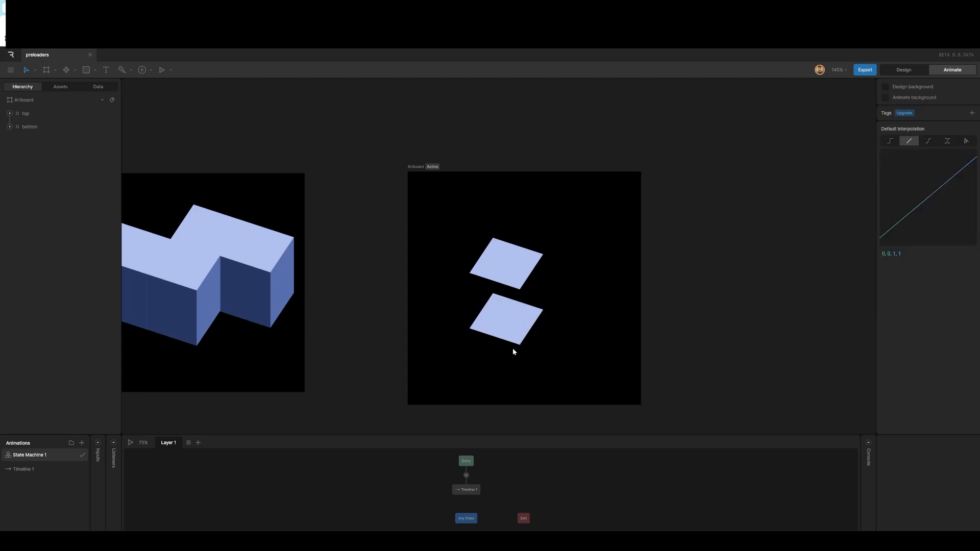
Step: Draw a rectangle between the two parallelograms and set its width and height to 100
{"action": "scroll", "coordinate": [513, 348], "scroll_direction": "up", "scroll_amount": 3}
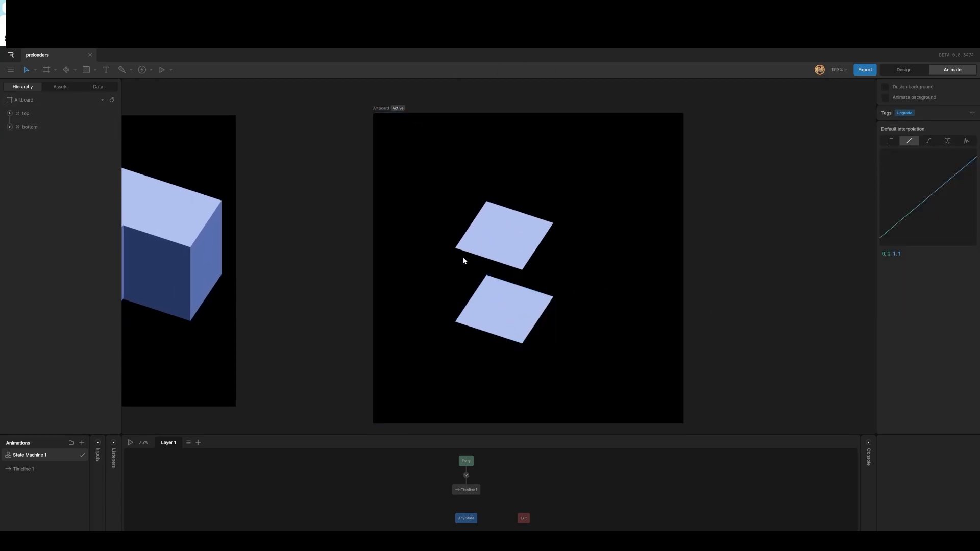
{"action": "key", "text": "r"}
{"action": "left_click_drag", "start_coordinate": [457, 249], "coordinate": [525, 311]}
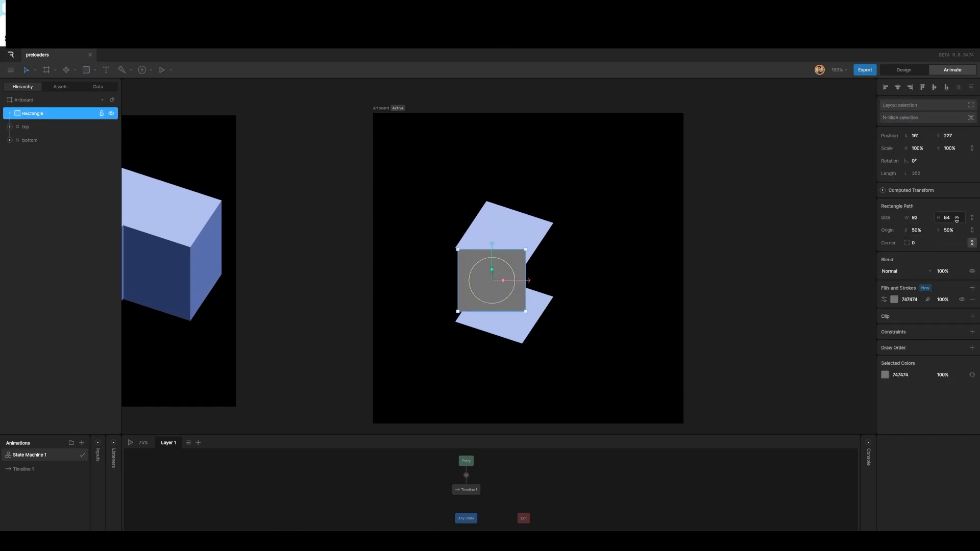
{"action": "left_click", "coordinate": [917, 218]}
{"action": "type", "text": "100"}
{"action": "key", "text": "Tab"}
{"action": "type", "text": "1"}
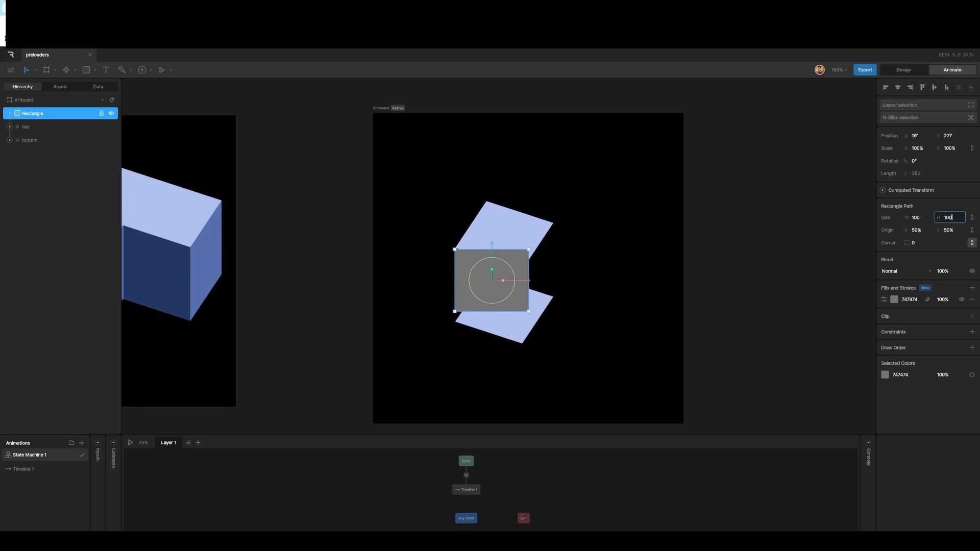
{"action": "key", "text": "Return"}
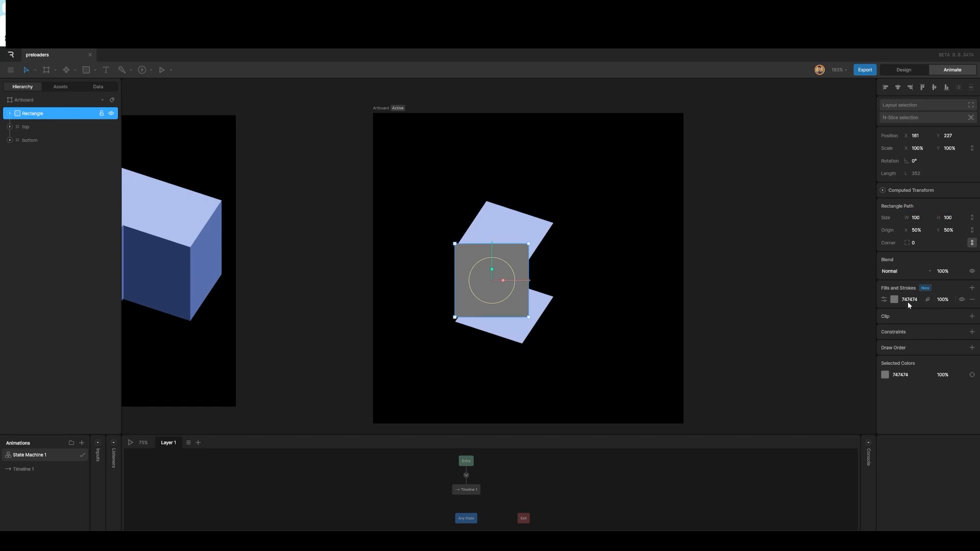
Step: Fill the new square with dark blue 263763 sampled from the reference front face, and move it down to Y 233 to meet the parallelograms' left corners
{"action": "left_click", "coordinate": [894, 299]}
{"action": "left_click", "coordinate": [804, 378]}
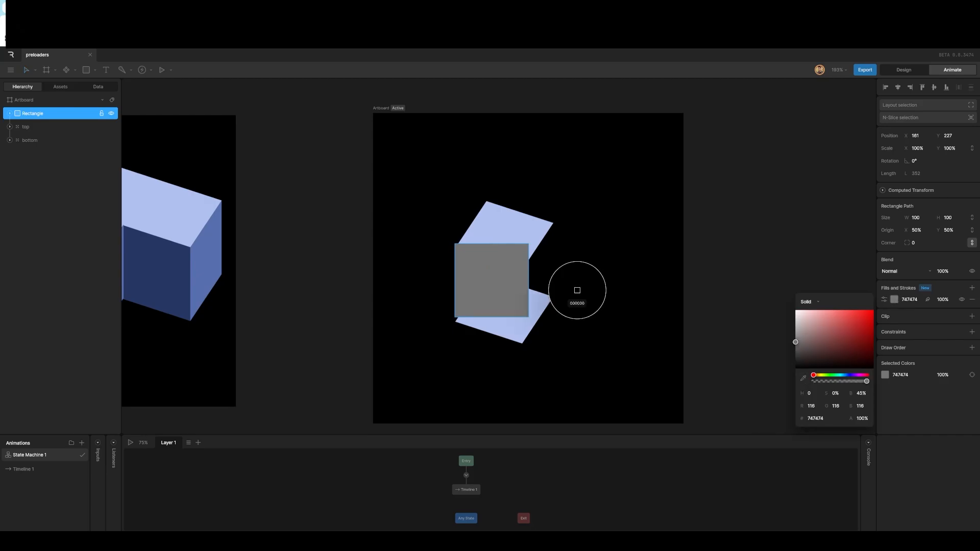
{"action": "left_click", "coordinate": [148, 272]}
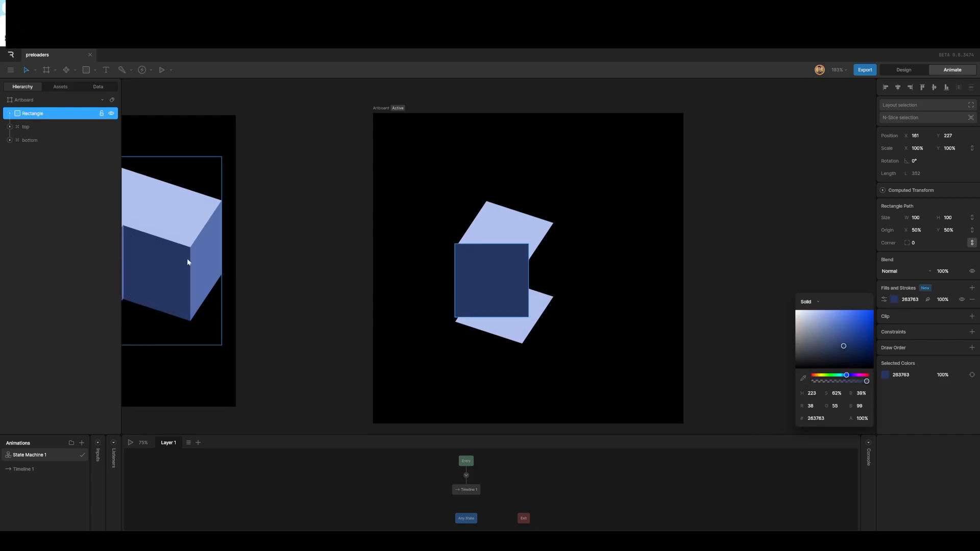
{"action": "left_click", "coordinate": [483, 273]}
{"action": "left_click_drag", "start_coordinate": [495, 255], "coordinate": [497, 262]}
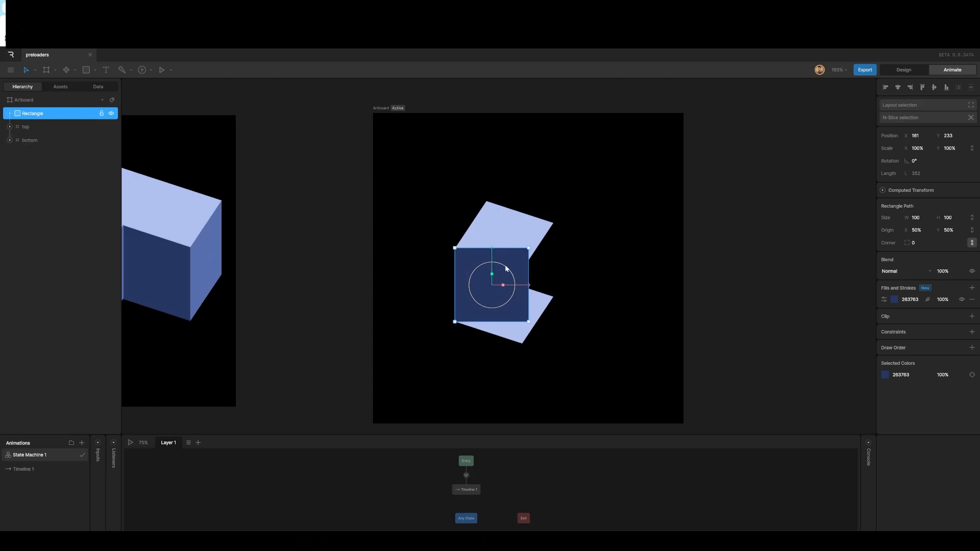
Step: Convert the dark blue square to a custom path and move its right vertices onto the parallelograms' front corners, then finish editing
{"action": "double_click", "coordinate": [506, 269]}
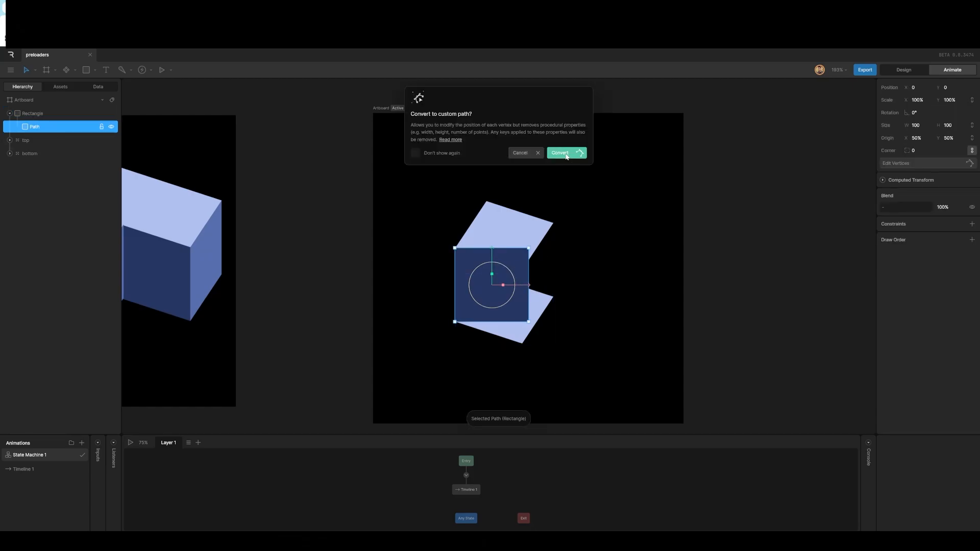
{"action": "left_click", "coordinate": [565, 153]}
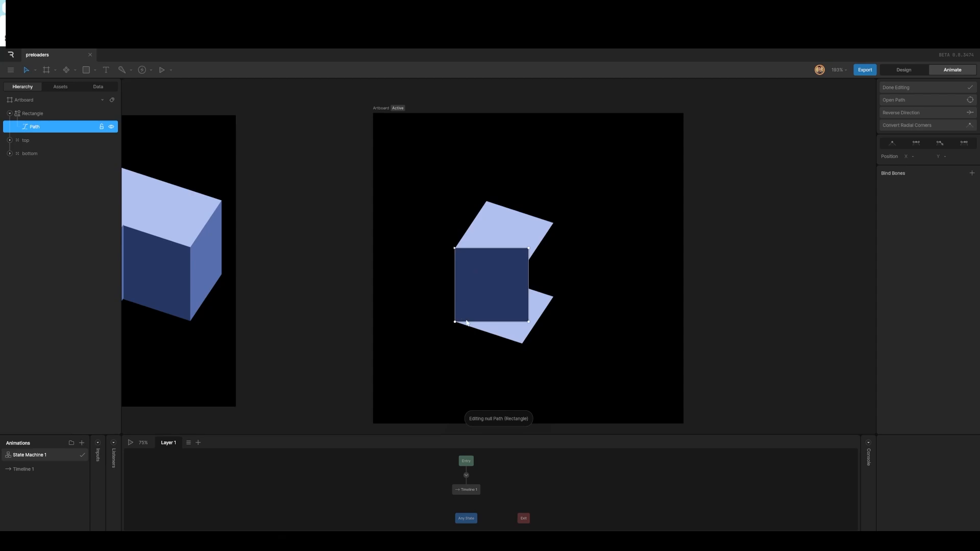
{"action": "scroll", "coordinate": [476, 330], "scroll_direction": "up", "scroll_amount": 5}
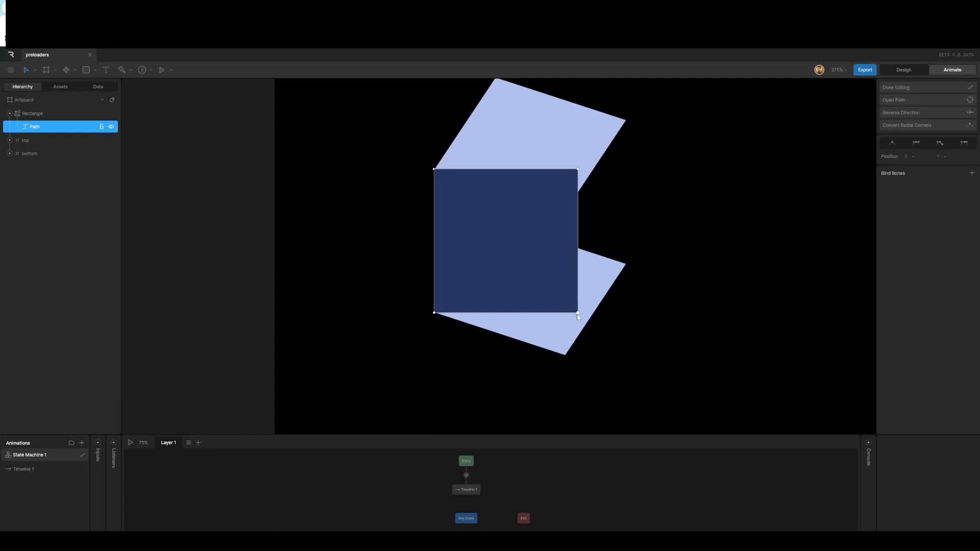
{"action": "left_click_drag", "start_coordinate": [577, 312], "coordinate": [566, 360]}
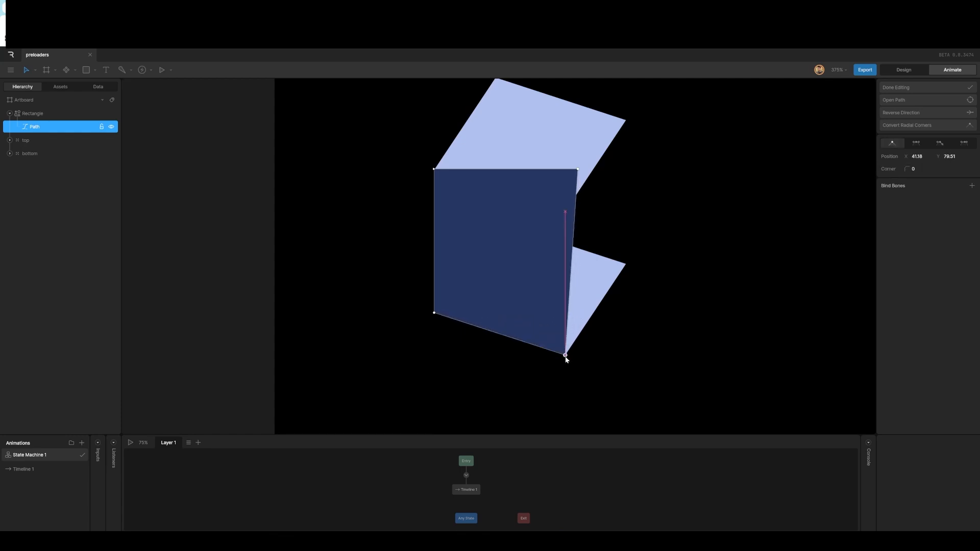
{"action": "left_click_drag", "start_coordinate": [578, 169], "coordinate": [565, 216]}
{"action": "left_click", "coordinate": [434, 169]}
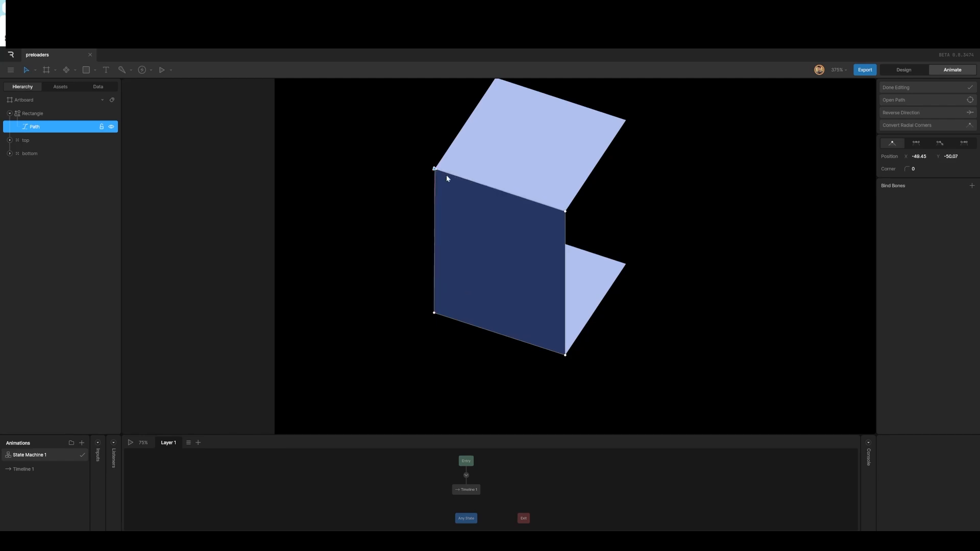
{"action": "left_click", "coordinate": [893, 88]}
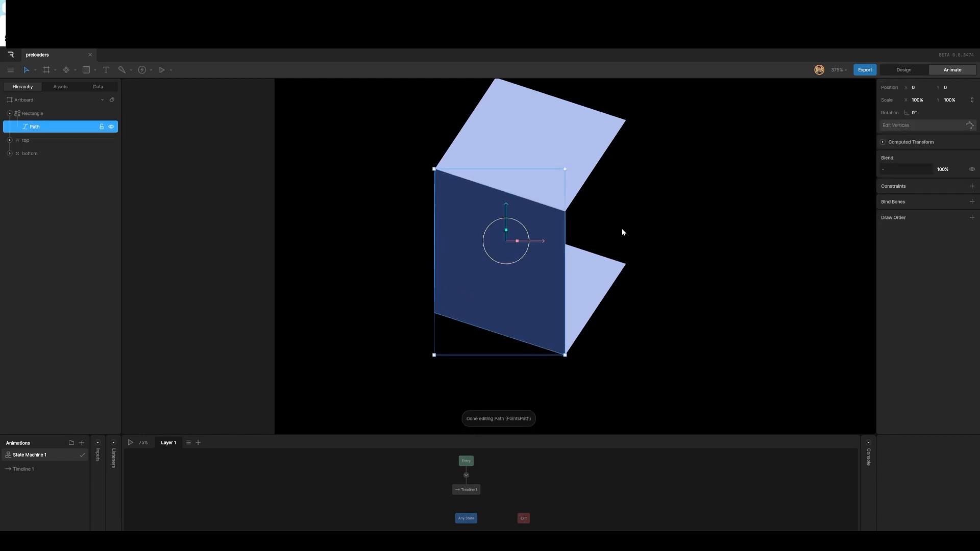
Step: Duplicate the whole front face shape and move the copy horizontally to X 252, beside the original
{"action": "scroll", "coordinate": [622, 231], "scroll_direction": "down", "scroll_amount": 1}
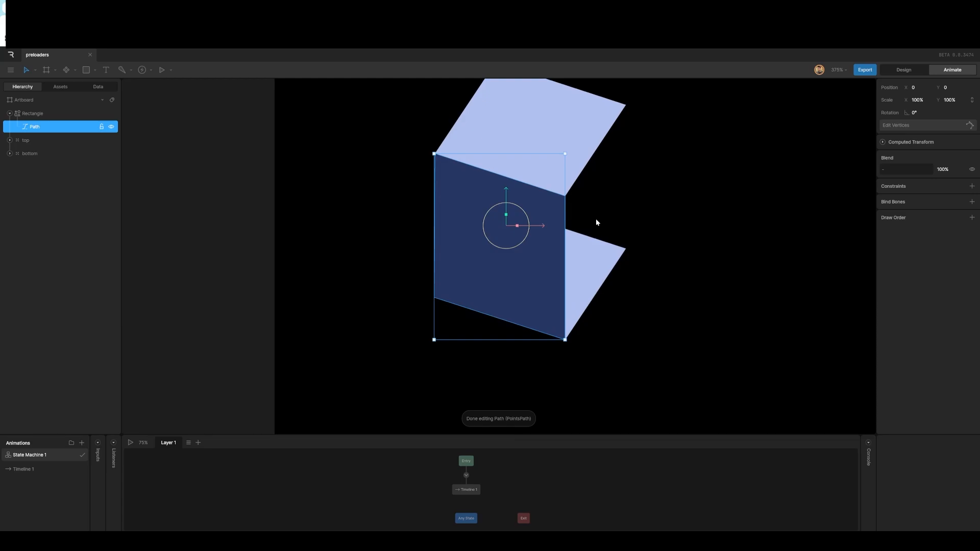
{"action": "key", "text": "ctrl+d"}
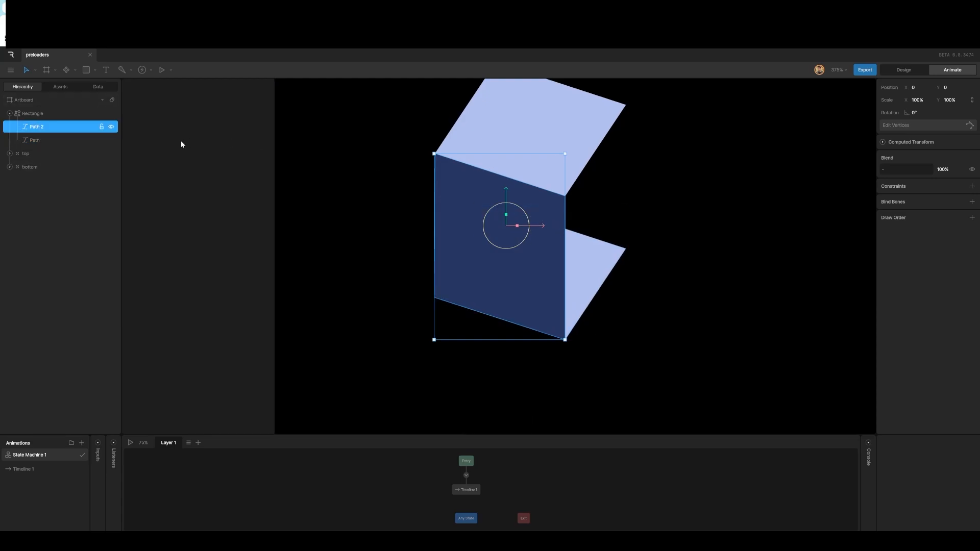
{"action": "key", "text": "ctrl+z"}
{"action": "left_click", "coordinate": [33, 114]}
{"action": "key", "text": "ctrl+g"}
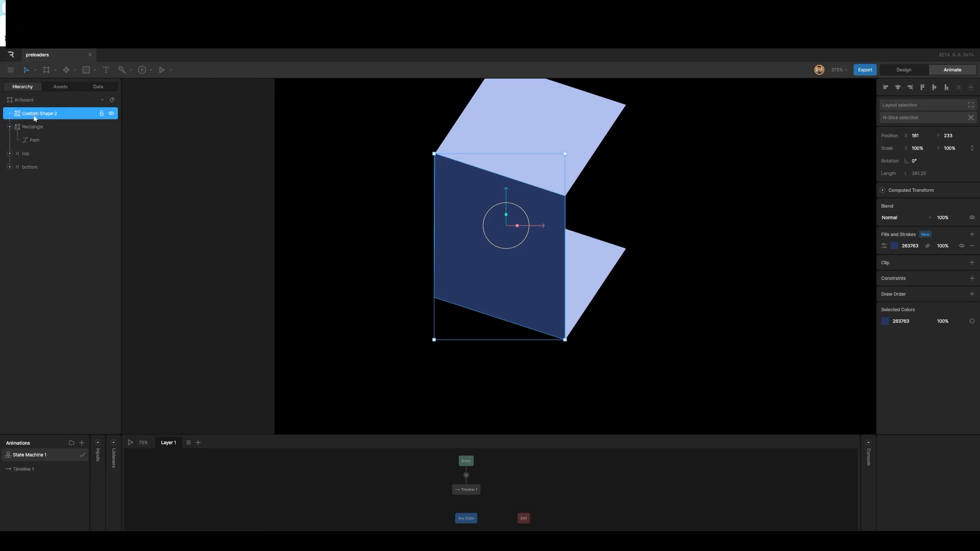
{"action": "left_click_drag", "start_coordinate": [534, 228], "coordinate": [667, 229]}
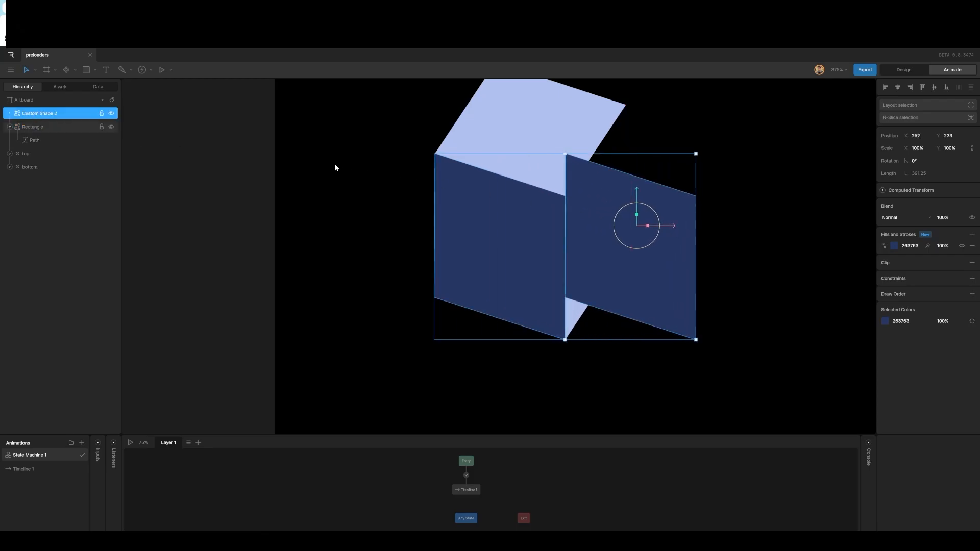
Step: Fill the copied face with medium blue 576FAD sampled from the reference cube's right side face
{"action": "scroll", "coordinate": [366, 187], "scroll_direction": "down", "scroll_amount": 5}
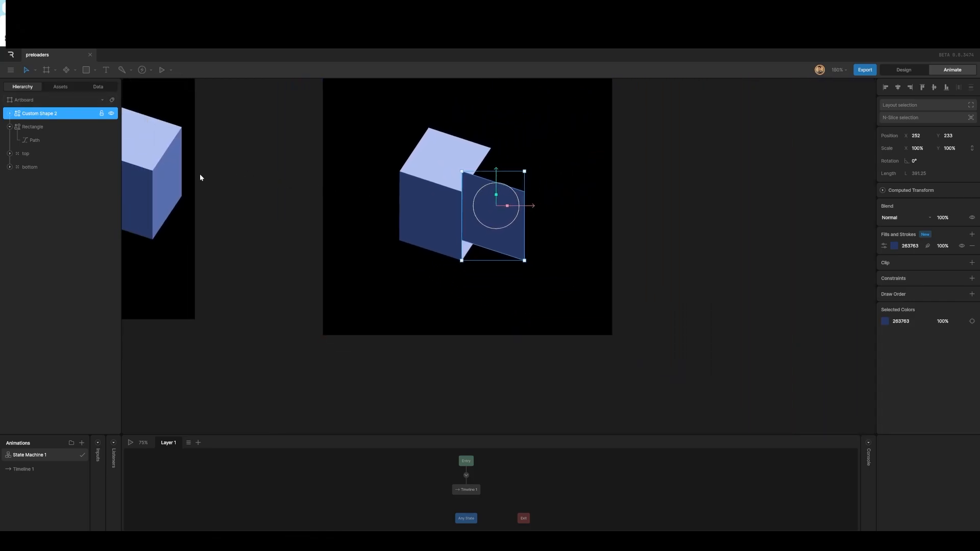
{"action": "left_click", "coordinate": [899, 246]}
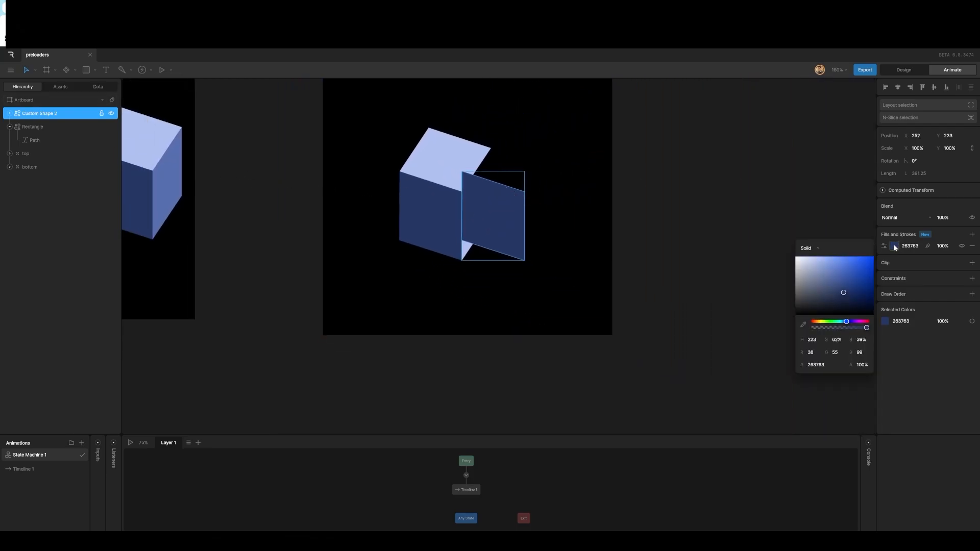
{"action": "left_click", "coordinate": [804, 325]}
{"action": "left_click", "coordinate": [164, 189]}
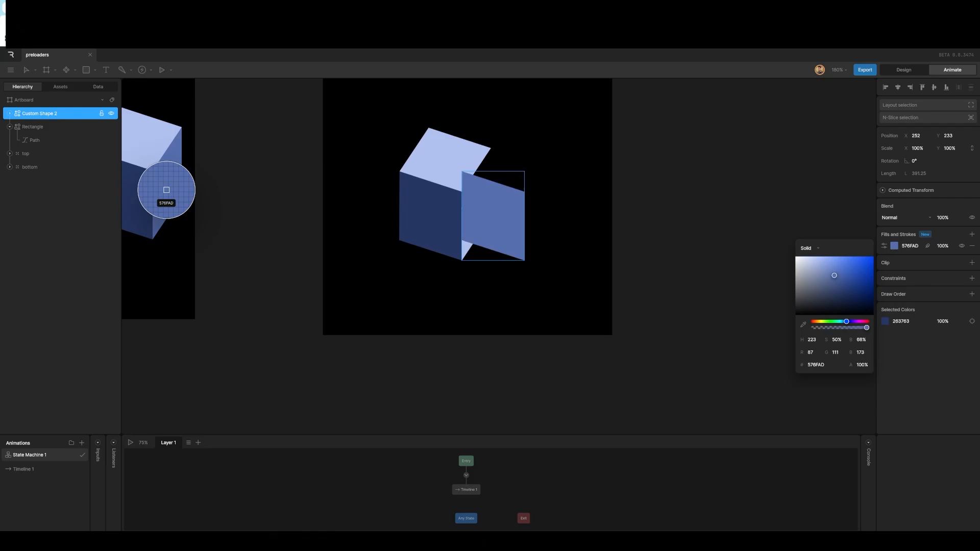
{"action": "left_click", "coordinate": [655, 189]}
Step: Reshape the copied face's vertices to meet the front face's right edge and the right corners of the top and bottom parallelograms
{"action": "left_click", "coordinate": [497, 207]}
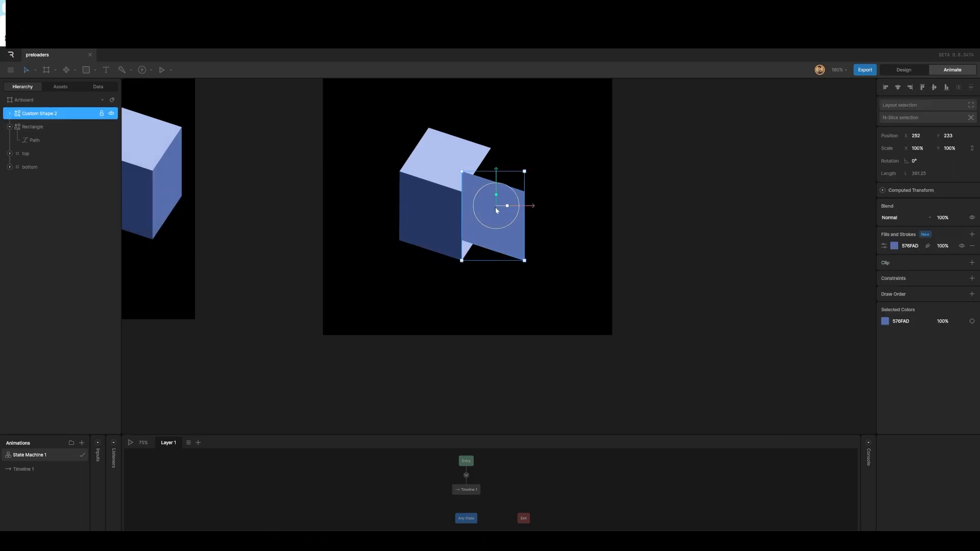
{"action": "key", "text": "Return"}
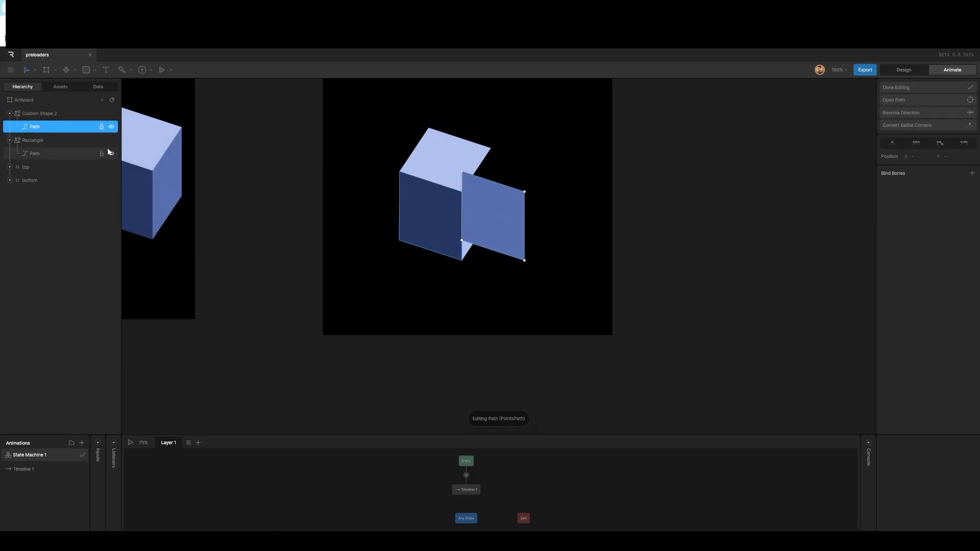
{"action": "left_click_drag", "start_coordinate": [463, 241], "coordinate": [462, 261]}
{"action": "left_click_drag", "start_coordinate": [462, 173], "coordinate": [460, 194]}
{"action": "left_click", "coordinate": [524, 192]}
{"action": "left_click_drag", "start_coordinate": [525, 194], "coordinate": [491, 150]}
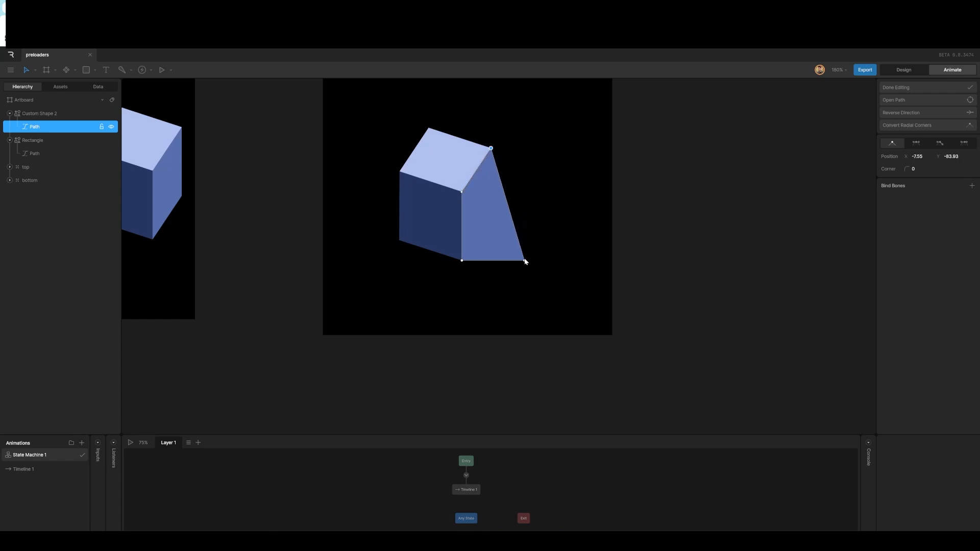
{"action": "left_click_drag", "start_coordinate": [525, 262], "coordinate": [493, 218]}
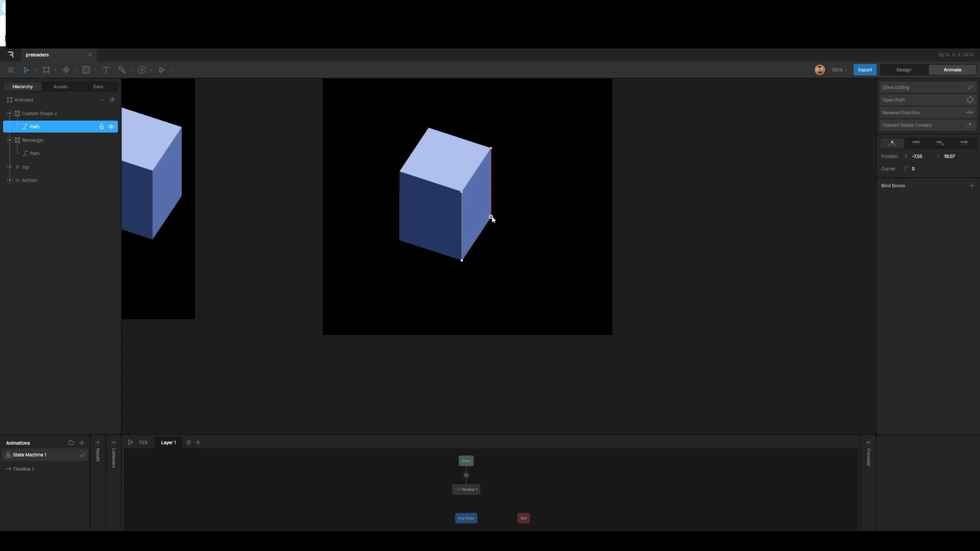
{"action": "scroll", "coordinate": [480, 239], "scroll_direction": "up", "scroll_amount": 5}
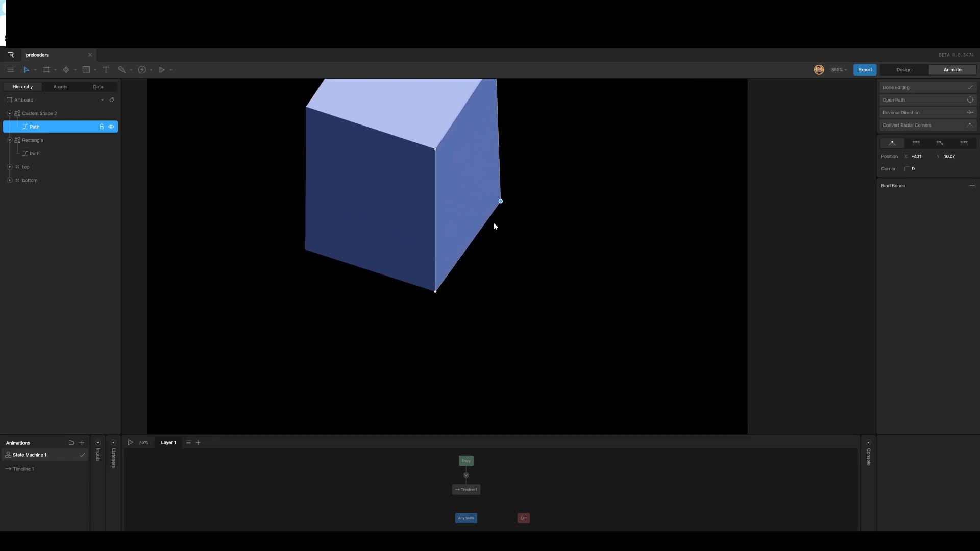
{"action": "mouse_move", "coordinate": [501, 193]}
{"action": "left_mouse_down"}
{"action": "mouse_move", "coordinate": [488, 195]}
{"action": "mouse_move", "coordinate": [495, 197]}
{"action": "left_mouse_up"}
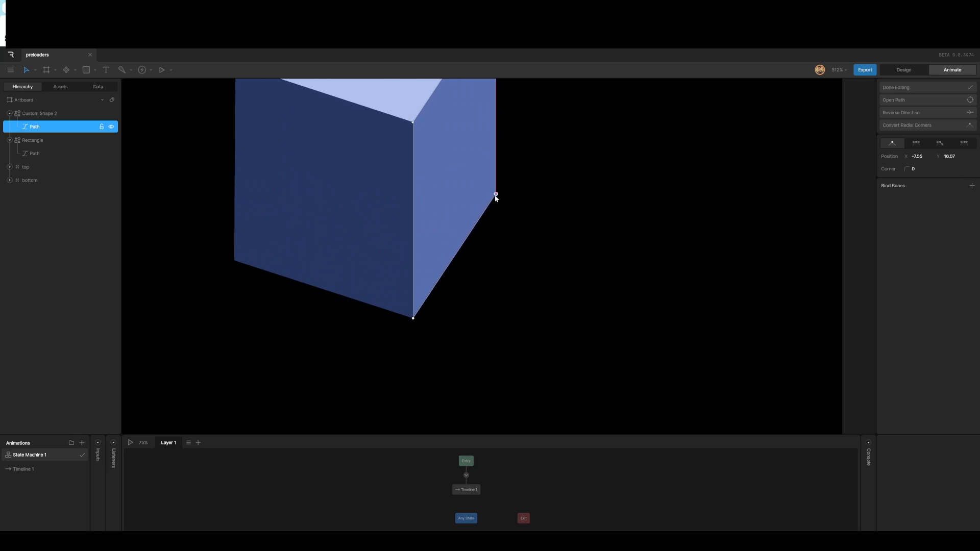
{"action": "left_click", "coordinate": [905, 88]}
Step: Delete the bottom group from the hierarchy
{"action": "scroll", "coordinate": [596, 230], "scroll_direction": "down", "scroll_amount": 5}
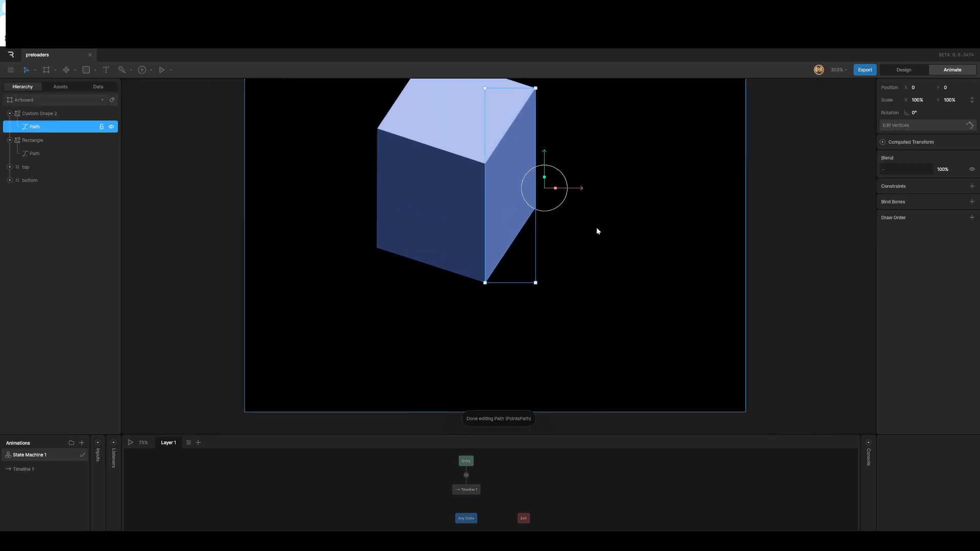
{"action": "left_click", "coordinate": [24, 182]}
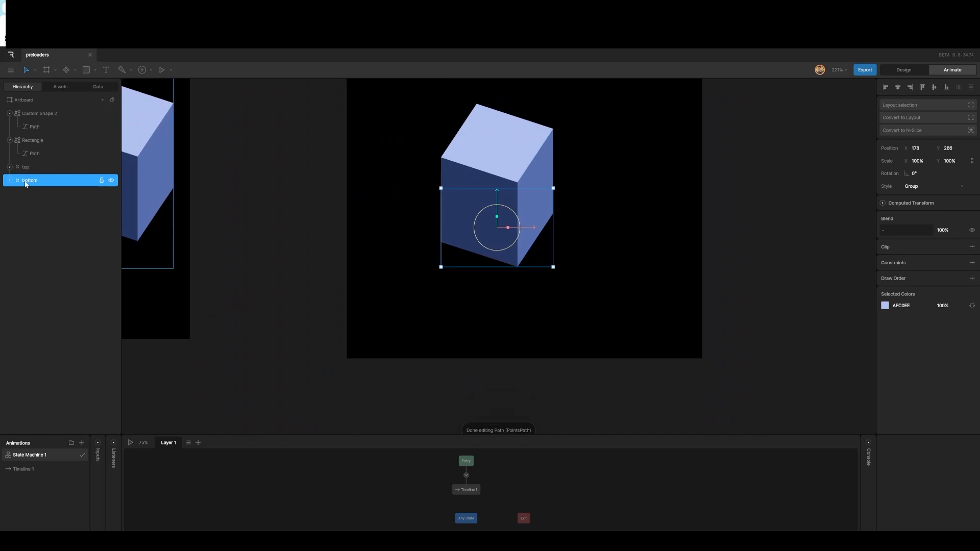
{"action": "key", "text": "Delete"}
Step: Group the two side face shapes with the top group and rename the new group "cube1"
{"action": "left_click", "coordinate": [12, 141]}
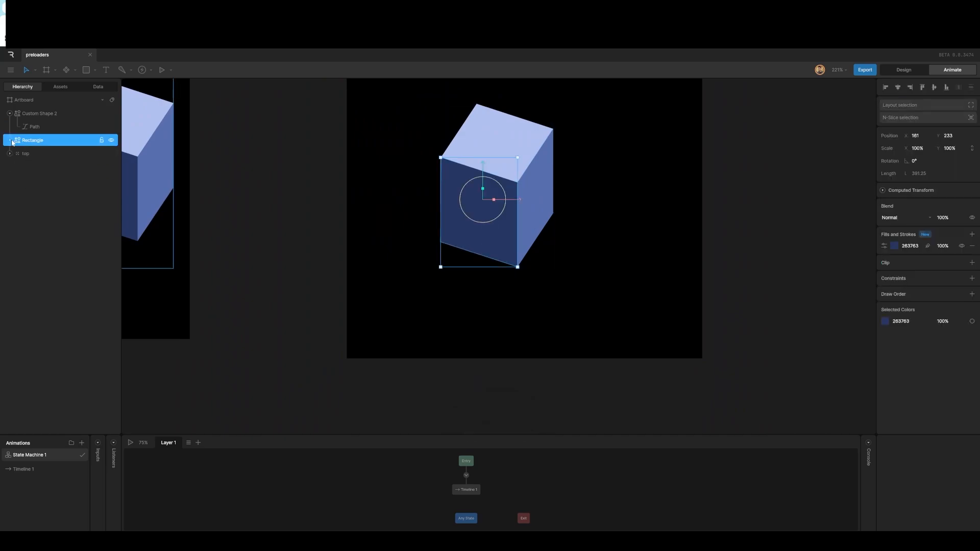
{"action": "left_click", "coordinate": [11, 115]}
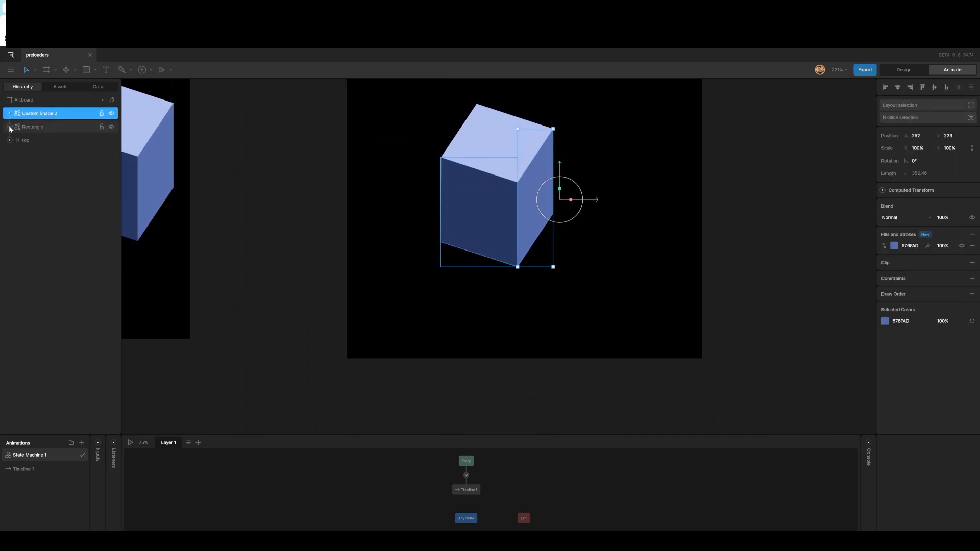
{"action": "left_click", "coordinate": [23, 141], "text": "shift"}
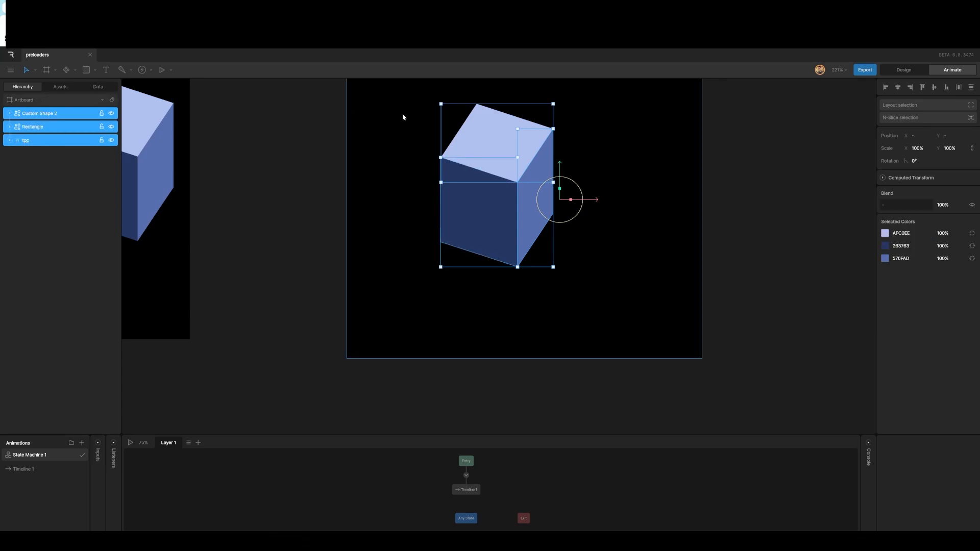
{"action": "key", "text": "ctrl+g"}
{"action": "scroll", "coordinate": [520, 163], "scroll_direction": "down", "scroll_amount": 3}
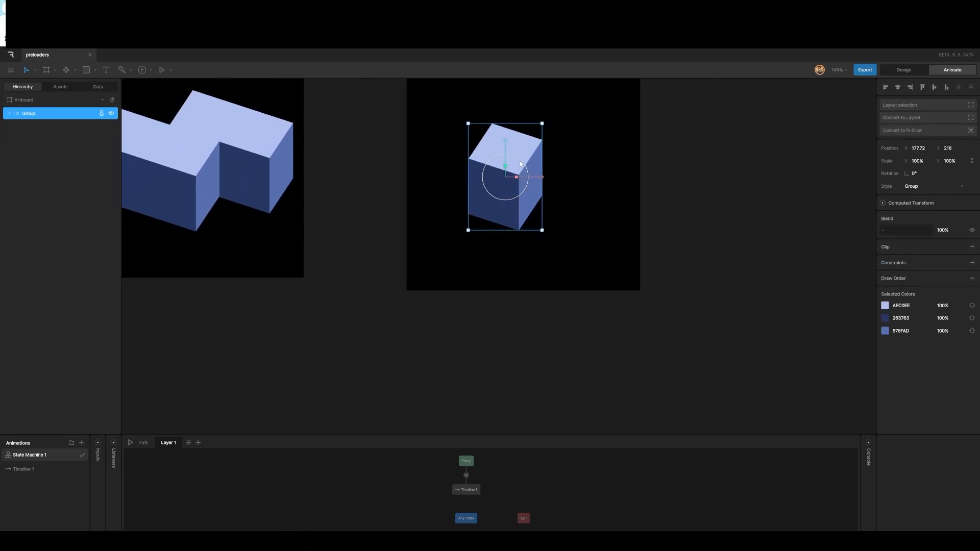
{"action": "double_click", "coordinate": [30, 113]}
{"action": "type", "text": "c"}
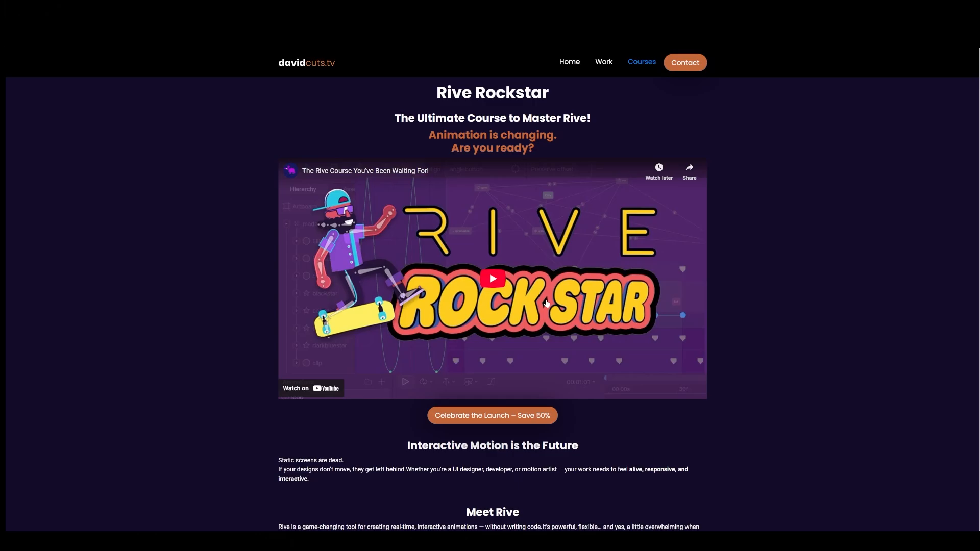
Step: Look through the Rive Rockstar course page, examining the course contents and the example class projects
{"action": "scroll", "coordinate": [546, 303], "scroll_direction": "down", "scroll_amount": 15}
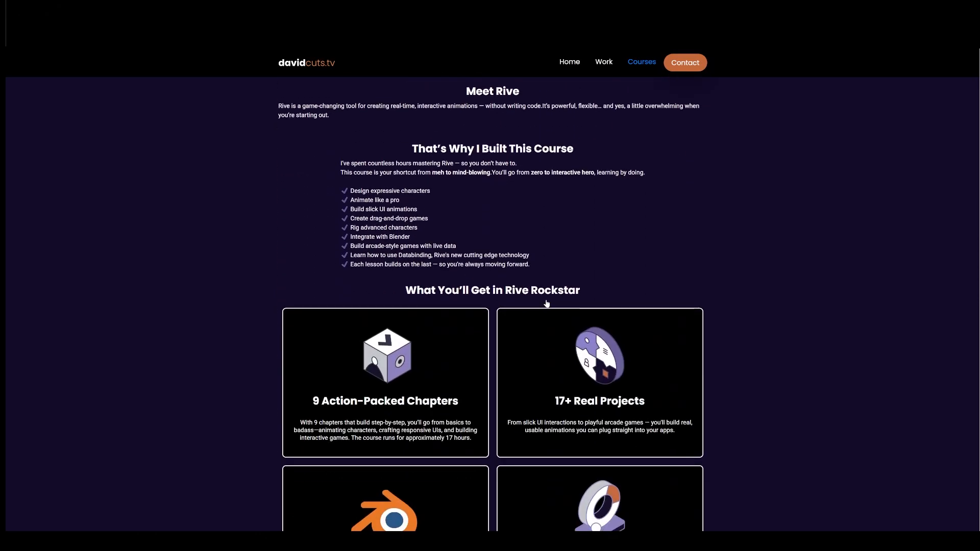
{"action": "scroll", "coordinate": [546, 304], "scroll_direction": "down", "scroll_amount": 6}
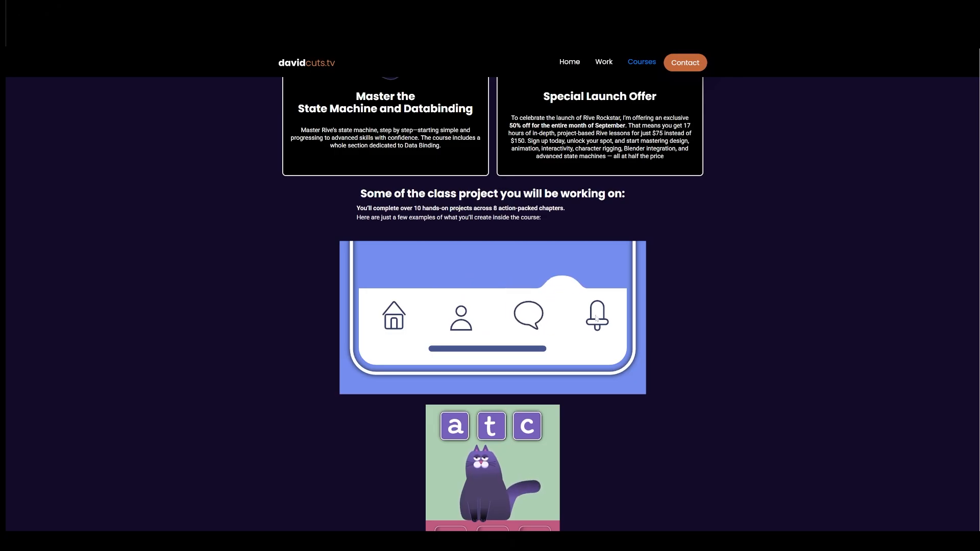
{"action": "scroll", "coordinate": [586, 325], "scroll_direction": "down", "scroll_amount": 4}
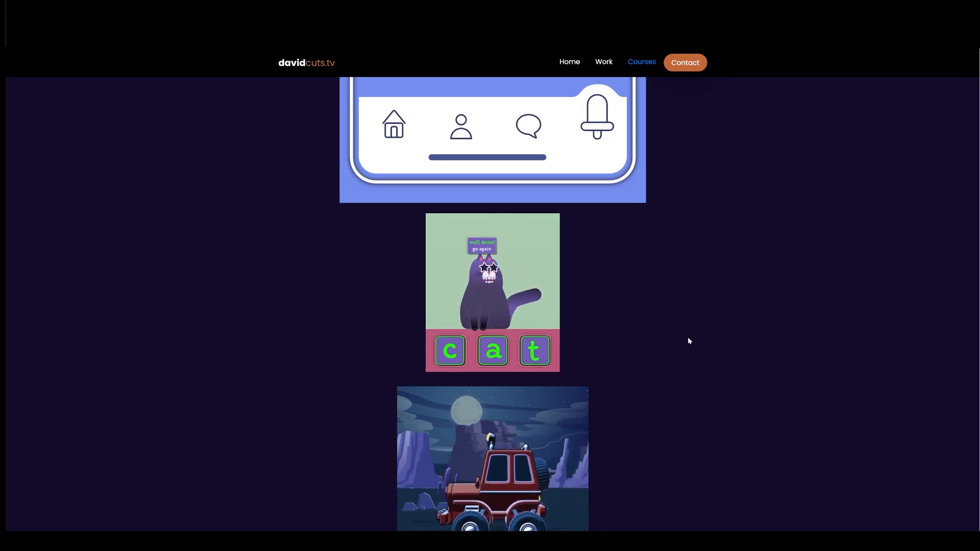
{"action": "scroll", "coordinate": [689, 339], "scroll_direction": "down", "scroll_amount": 3}
{"action": "scroll", "coordinate": [688, 338], "scroll_direction": "down", "scroll_amount": 2}
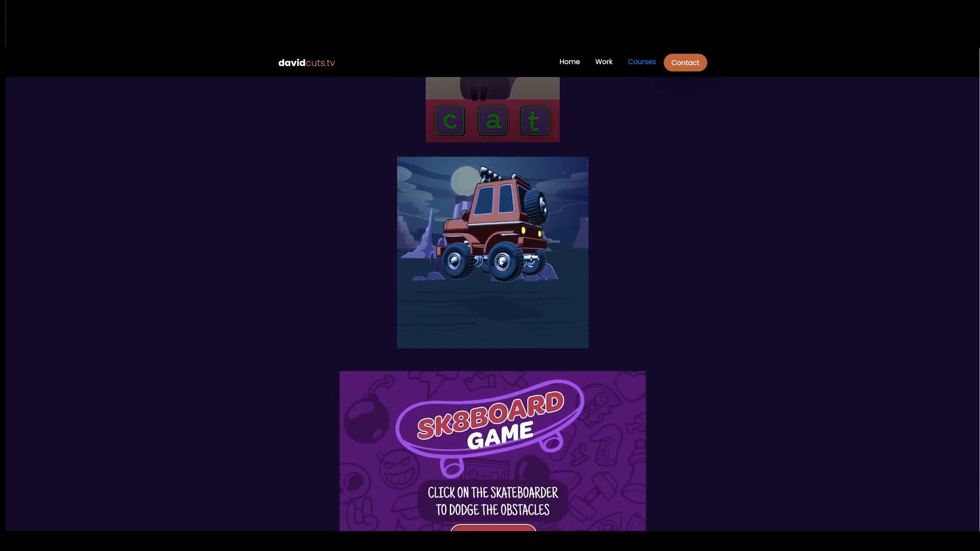
{"action": "scroll", "coordinate": [500, 261], "scroll_direction": "down", "scroll_amount": 3}
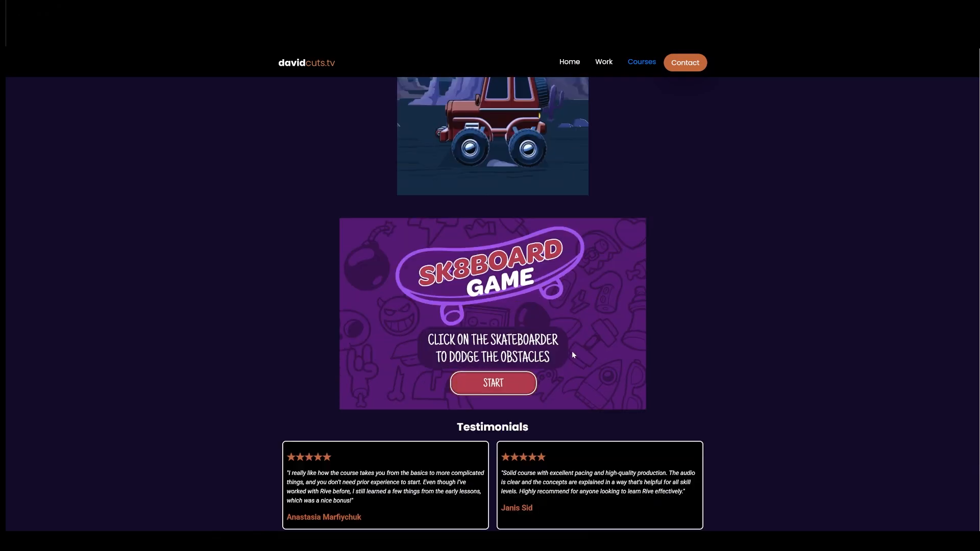
Step: Start the skateboard game on the course page and make the skateboarder dodge the obstacles
{"action": "left_click", "coordinate": [498, 386]}
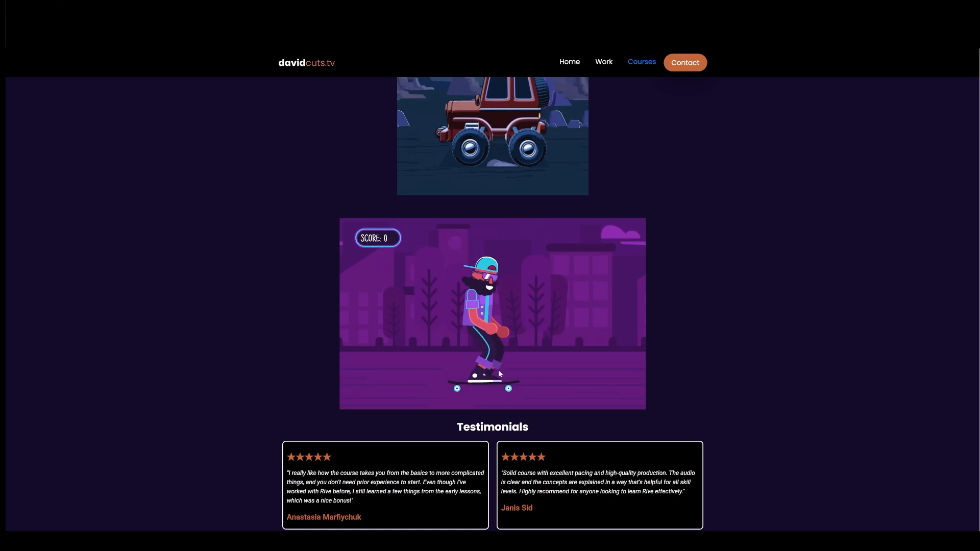
{"action": "left_click", "coordinate": [488, 360]}
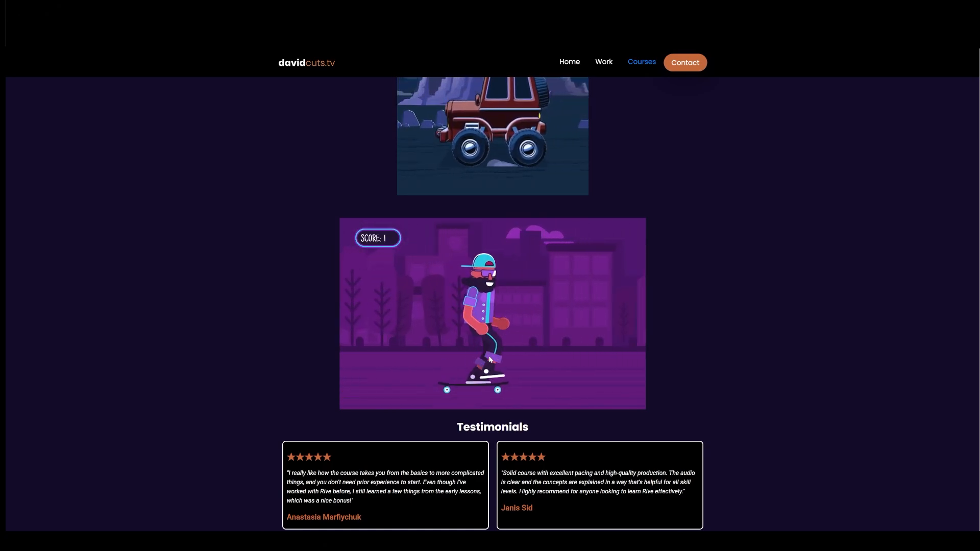
{"action": "left_click", "coordinate": [489, 357]}
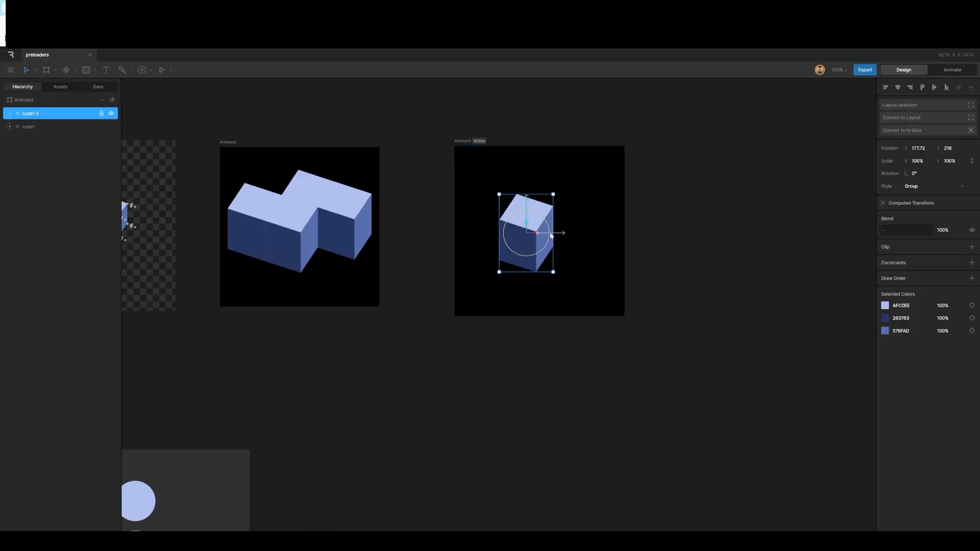
Step: Position the duplicate cube1 5 flush against the front-right side of cube1, at X 268 and Y 245.5
{"action": "left_click_drag", "start_coordinate": [575, 239], "coordinate": [589, 241]}
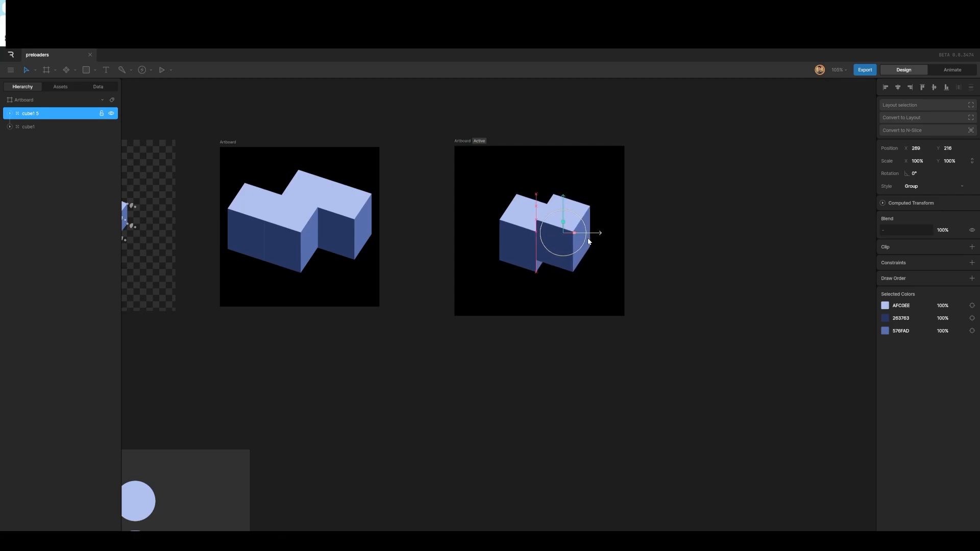
{"action": "left_click_drag", "start_coordinate": [564, 198], "coordinate": [563, 212]}
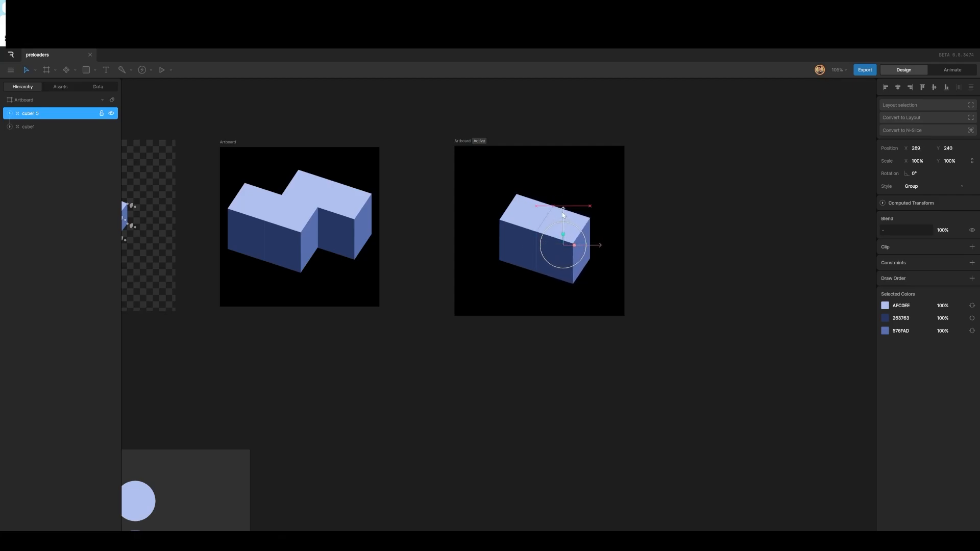
{"action": "scroll", "coordinate": [550, 239], "scroll_direction": "up", "scroll_amount": 5}
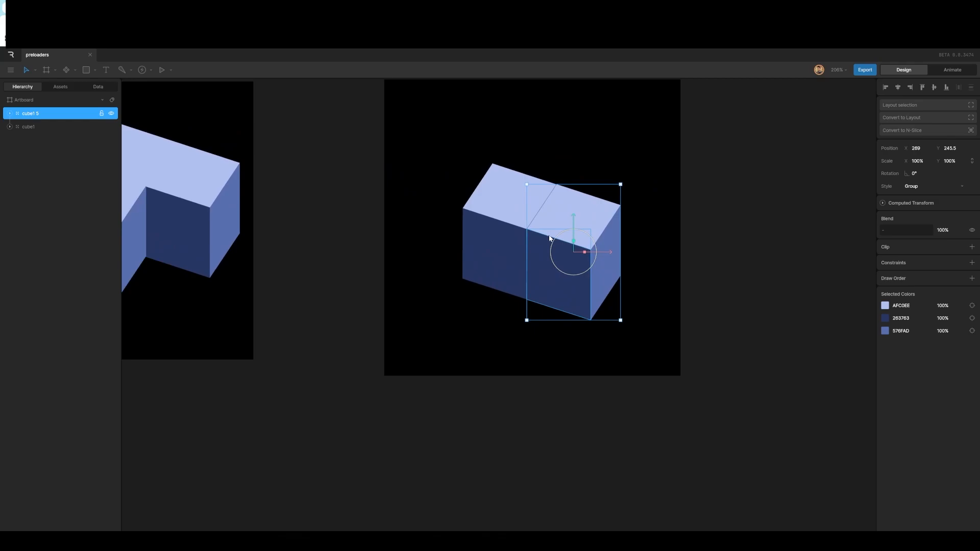
{"action": "scroll", "coordinate": [550, 239], "scroll_direction": "up", "scroll_amount": 2}
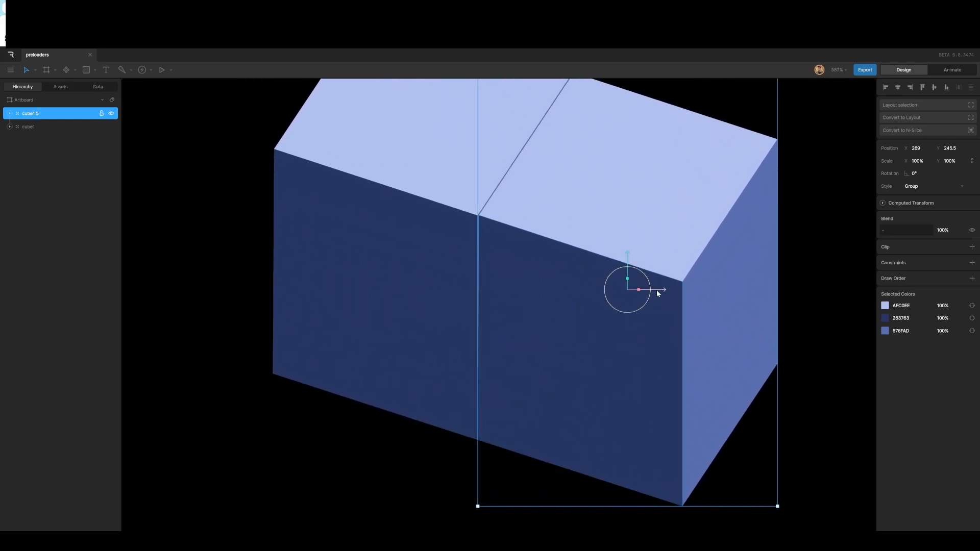
{"action": "left_click_drag", "start_coordinate": [657, 294], "coordinate": [652, 290]}
{"action": "scroll", "coordinate": [592, 240], "scroll_direction": "down", "scroll_amount": 1}
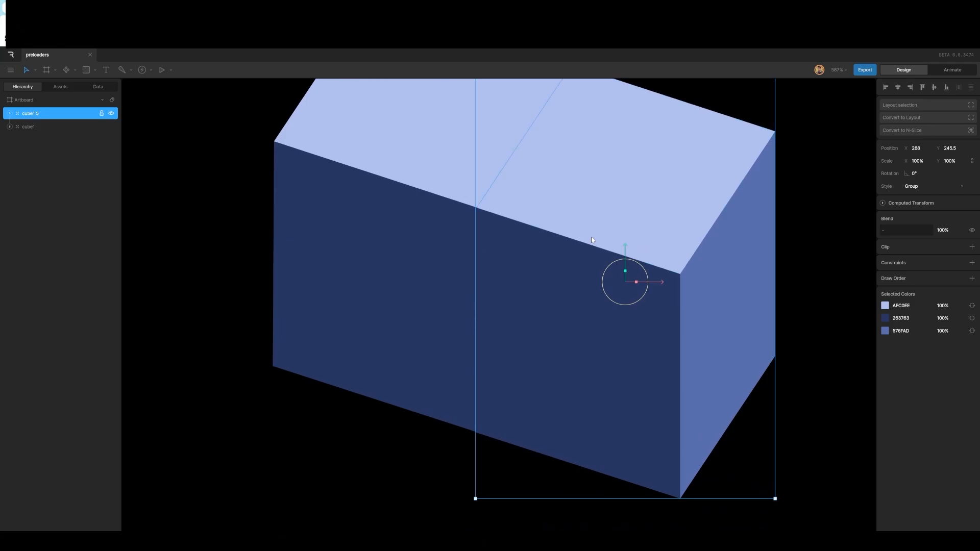
{"action": "scroll", "coordinate": [592, 240], "scroll_direction": "down", "scroll_amount": 3}
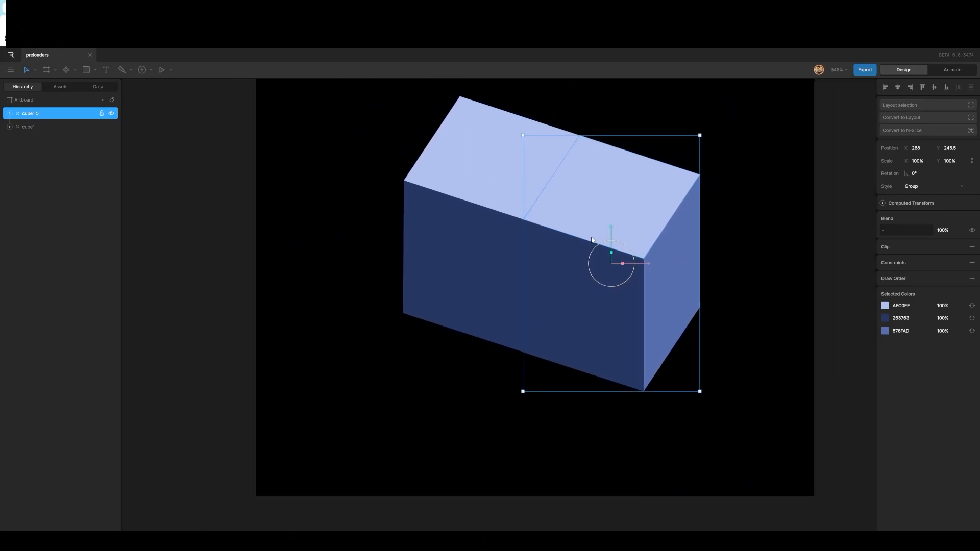
Step: Duplicate both cubes together and place the copies below the originals in the hierarchy
{"action": "left_click", "coordinate": [29, 127], "text": "shift"}
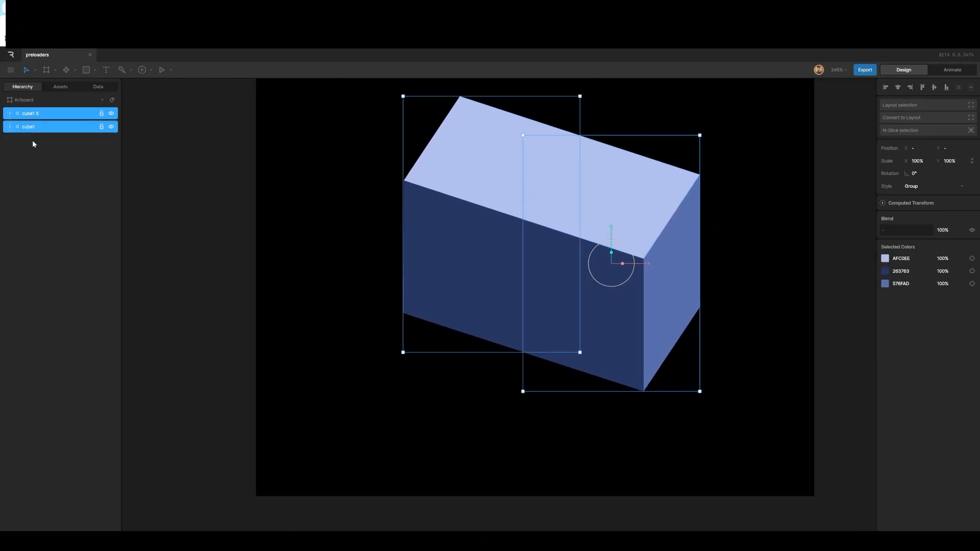
{"action": "key", "text": "ctrl+d"}
{"action": "left_click_drag", "start_coordinate": [33, 128], "coordinate": [34, 159]}
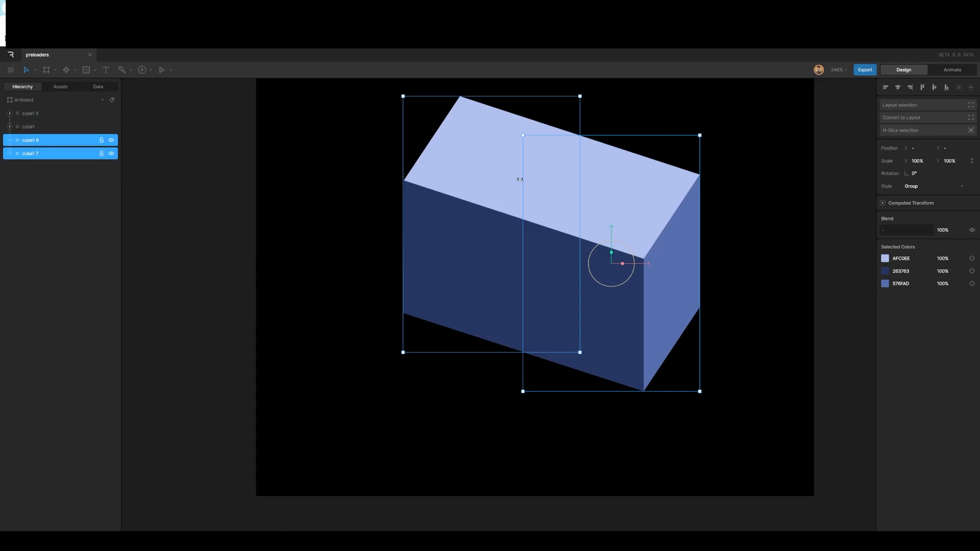
Step: Move the two copied cubes up and to the right, behind the original pair, to form the stepped reference shape
{"action": "scroll", "coordinate": [520, 179], "scroll_direction": "down", "scroll_amount": 1}
{"action": "scroll", "coordinate": [520, 179], "scroll_direction": "up", "scroll_amount": 5}
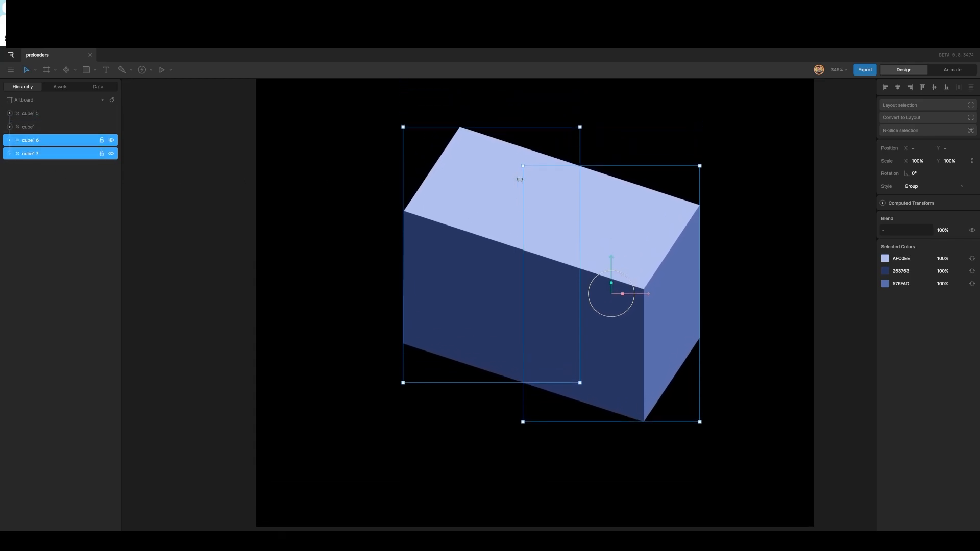
{"action": "left_click_drag", "start_coordinate": [616, 277], "coordinate": [620, 177]}
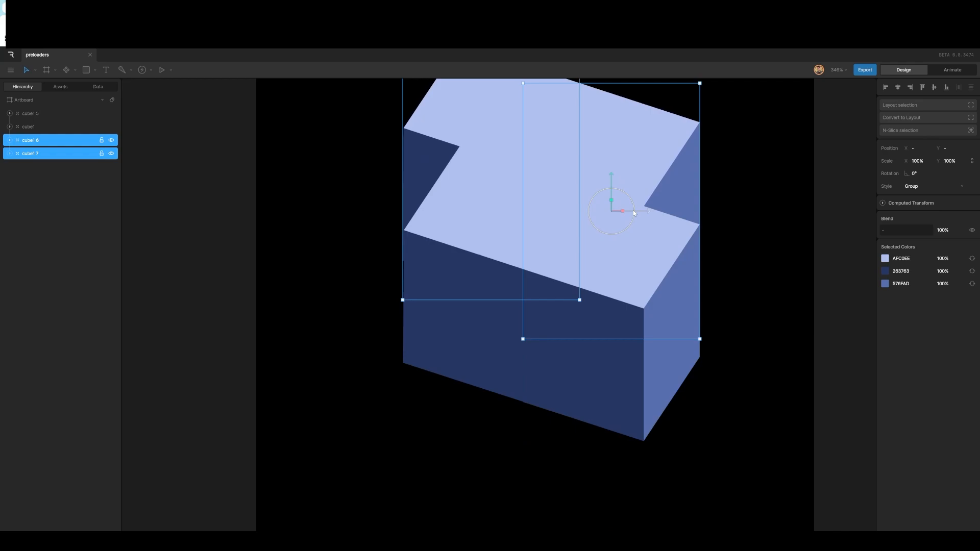
{"action": "left_click_drag", "start_coordinate": [634, 213], "coordinate": [823, 246]}
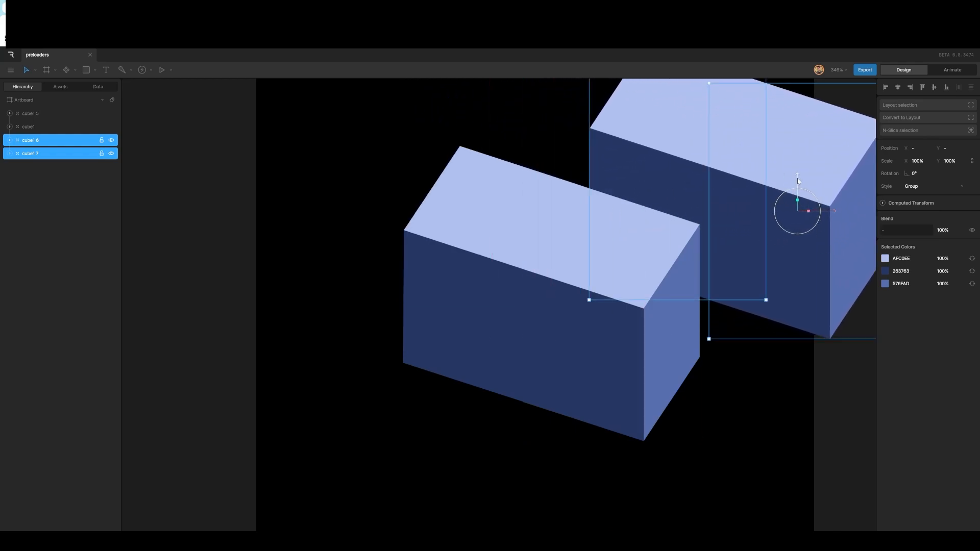
{"action": "left_click_drag", "start_coordinate": [799, 181], "coordinate": [780, 243]}
Step: Hide cube1 and nudge cube1 6 and cube1 7 together until their edges line up with the front cube, leaving no gap
{"action": "left_click", "coordinate": [61, 127]}
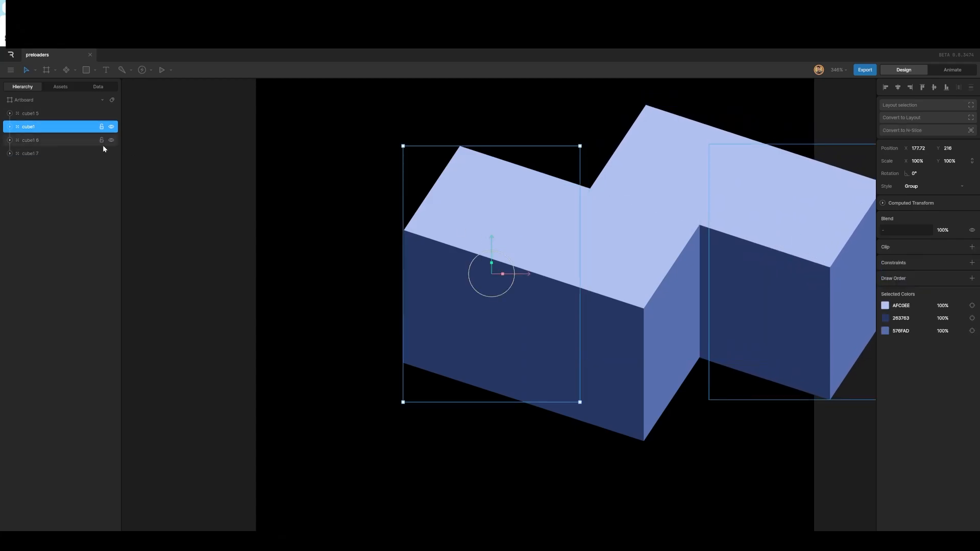
{"action": "left_click", "coordinate": [111, 127]}
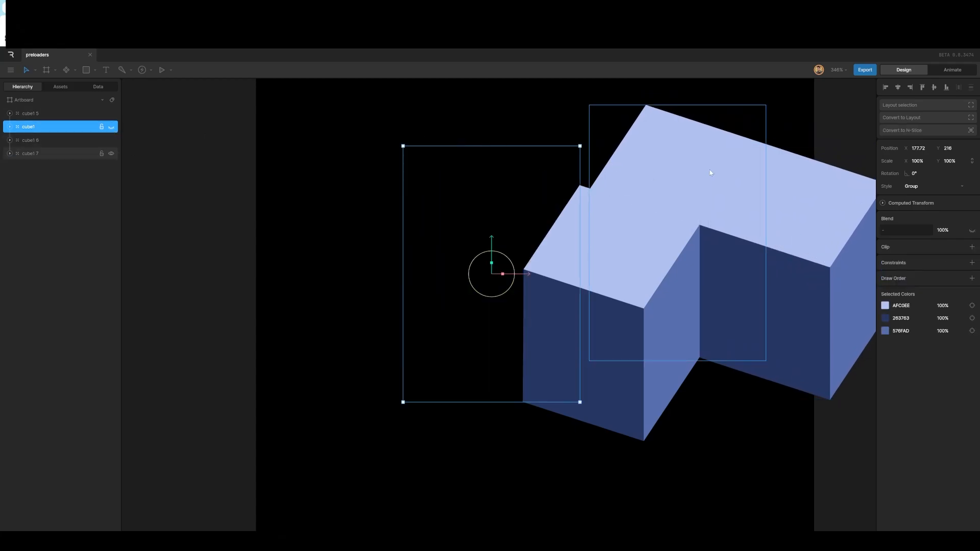
{"action": "left_click", "coordinate": [48, 141]}
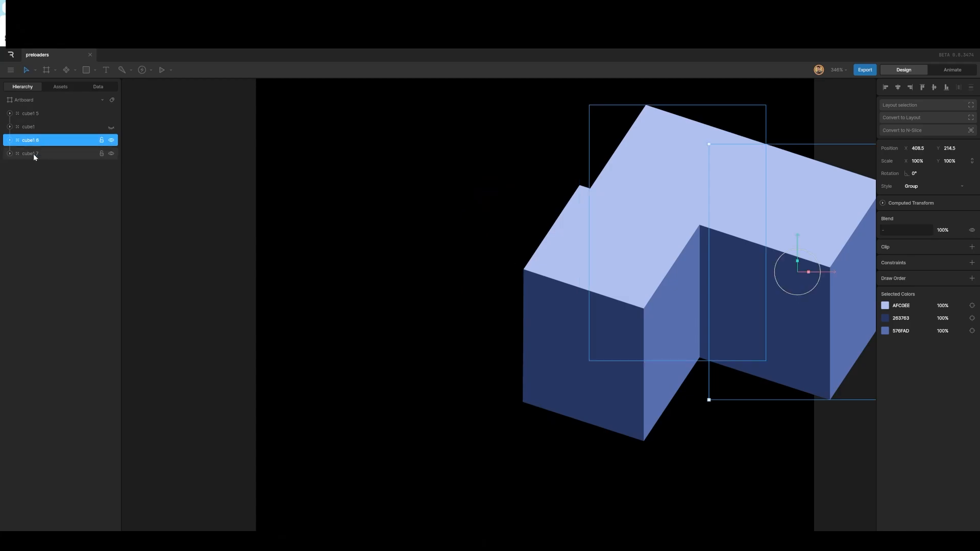
{"action": "left_click", "coordinate": [32, 153], "text": "shift"}
{"action": "left_click_drag", "start_coordinate": [828, 276], "coordinate": [810, 269]}
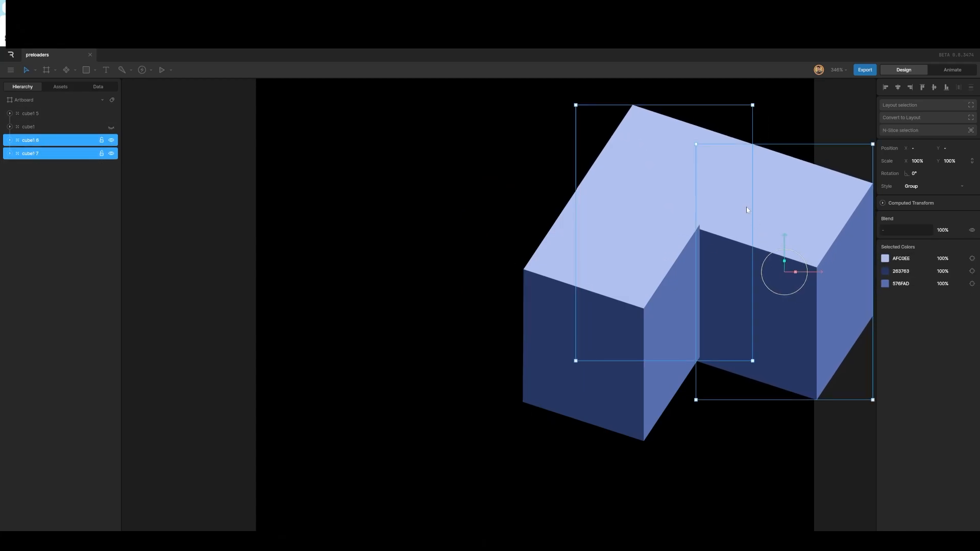
{"action": "left_click_drag", "start_coordinate": [784, 239], "coordinate": [784, 234]}
{"action": "left_click_drag", "start_coordinate": [820, 265], "coordinate": [821, 266]}
{"action": "left_click_drag", "start_coordinate": [789, 239], "coordinate": [788, 241]}
{"action": "left_click_drag", "start_coordinate": [820, 270], "coordinate": [816, 269]}
{"action": "left_click_drag", "start_coordinate": [785, 237], "coordinate": [784, 234]}
{"action": "left_click_drag", "start_coordinate": [819, 267], "coordinate": [822, 267]}
{"action": "key", "text": "Down"}
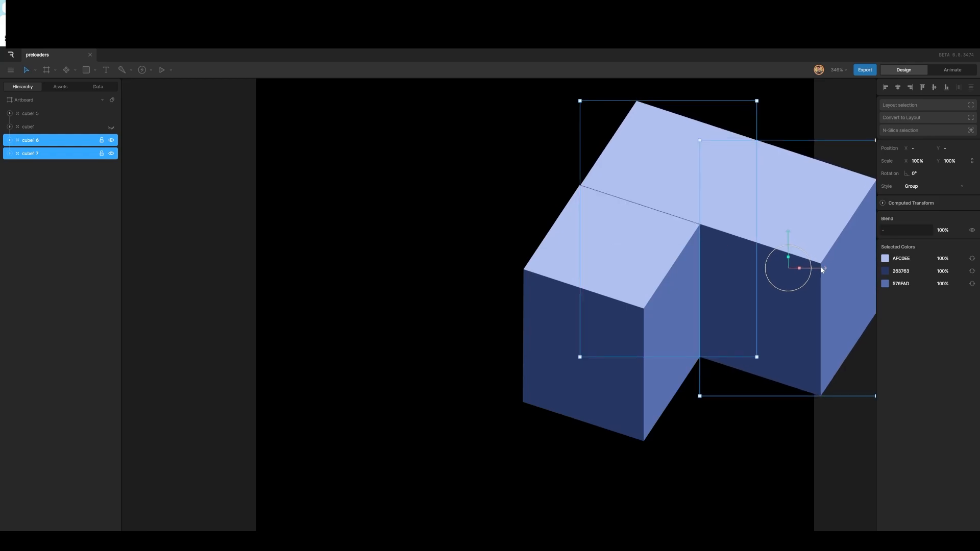
{"action": "key", "text": "Down"}
{"action": "key", "text": "Left"}
{"action": "key", "text": "Left"}
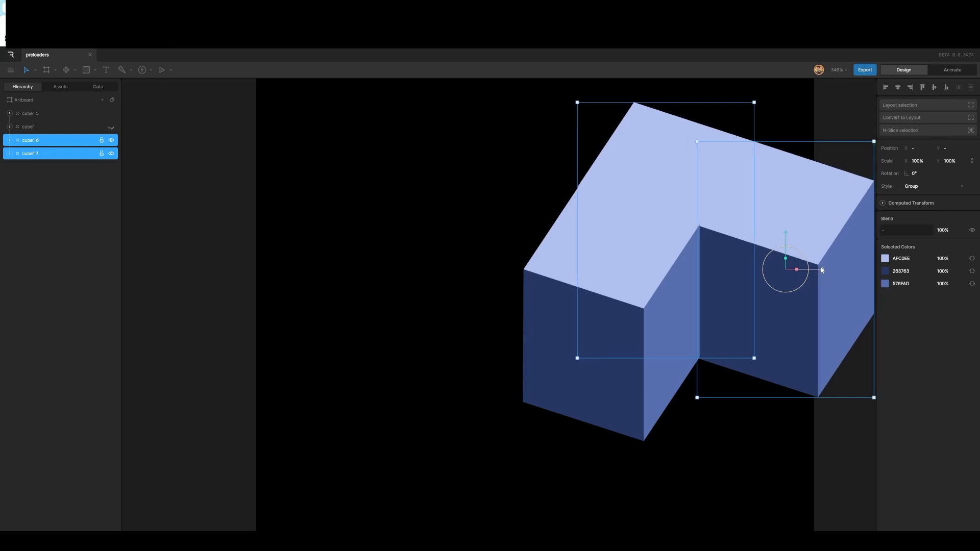
{"action": "key", "text": "Right"}
{"action": "left_click", "coordinate": [515, 213]}
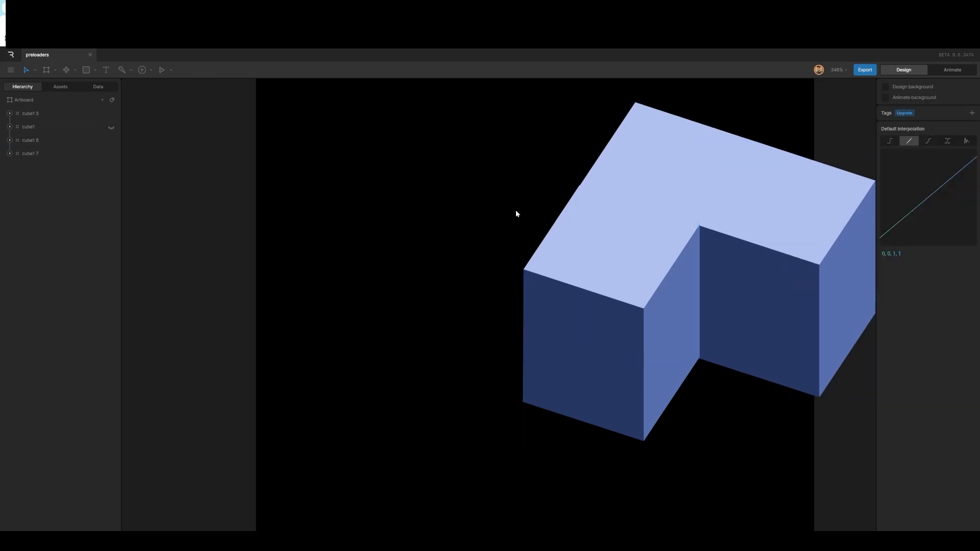
Step: Show cube1 again and group all four cubes together
{"action": "left_click", "coordinate": [111, 127]}
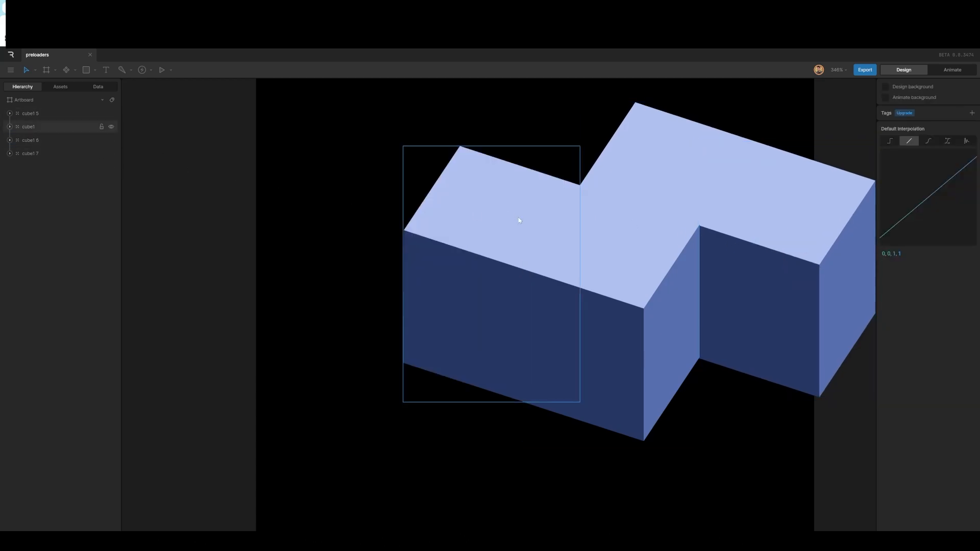
{"action": "left_click", "coordinate": [26, 112]}
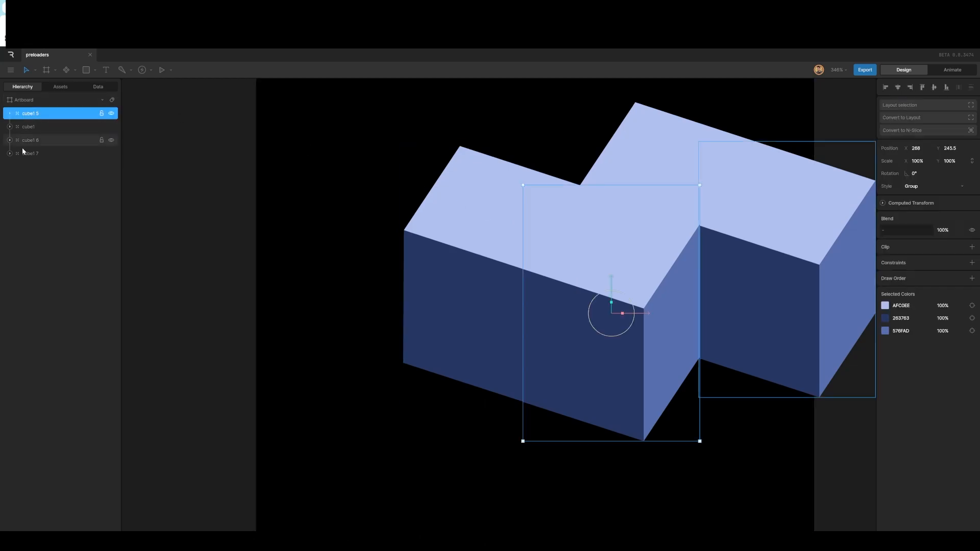
{"action": "left_click", "coordinate": [23, 152], "text": "shift"}
{"action": "key", "text": "ctrl+g"}
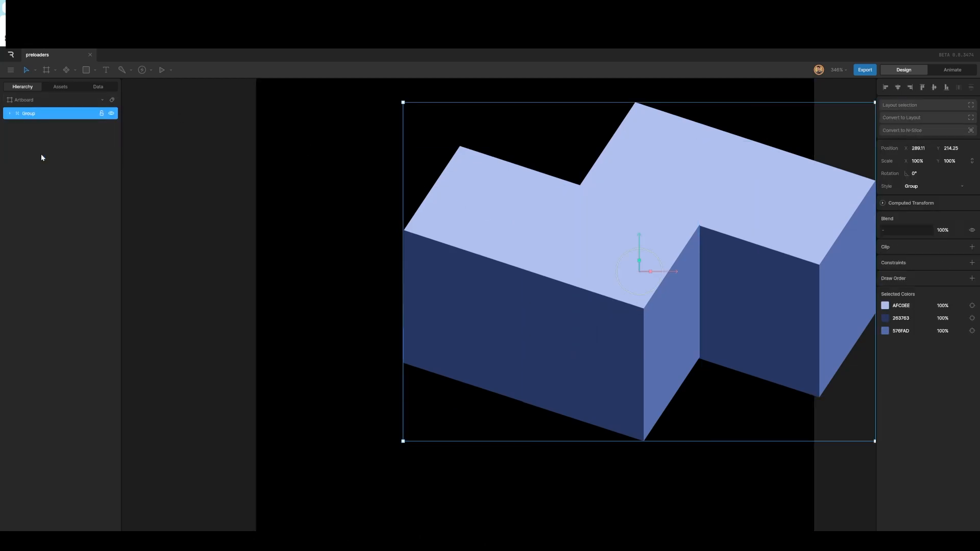
Step: Center the cube group horizontally and vertically on the artboard
{"action": "left_click", "coordinate": [897, 89]}
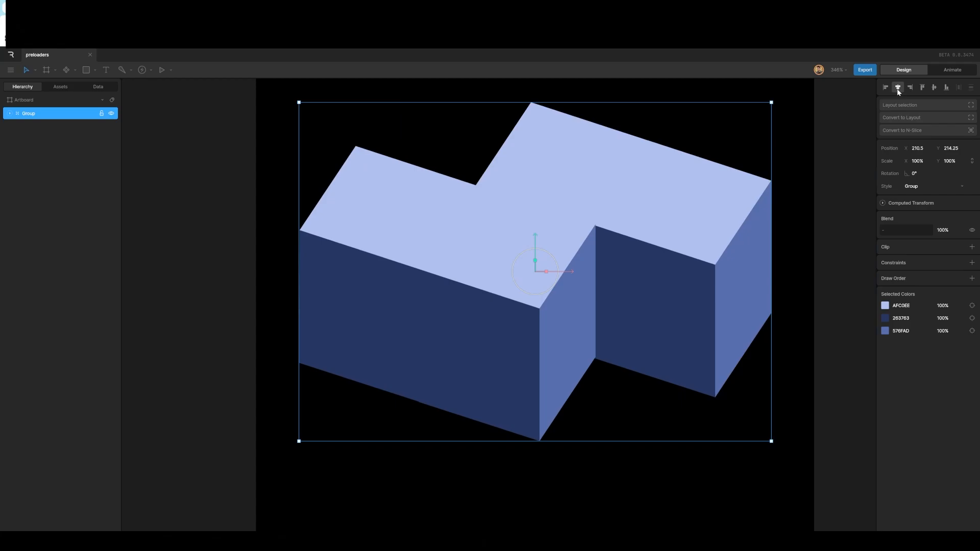
{"action": "left_click", "coordinate": [935, 88]}
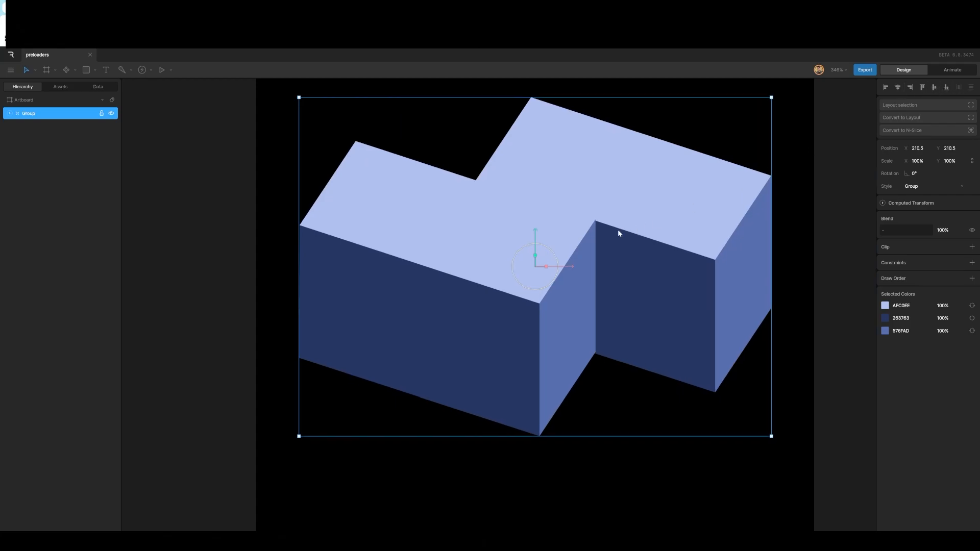
{"action": "scroll", "coordinate": [570, 231], "scroll_direction": "down", "scroll_amount": 5}
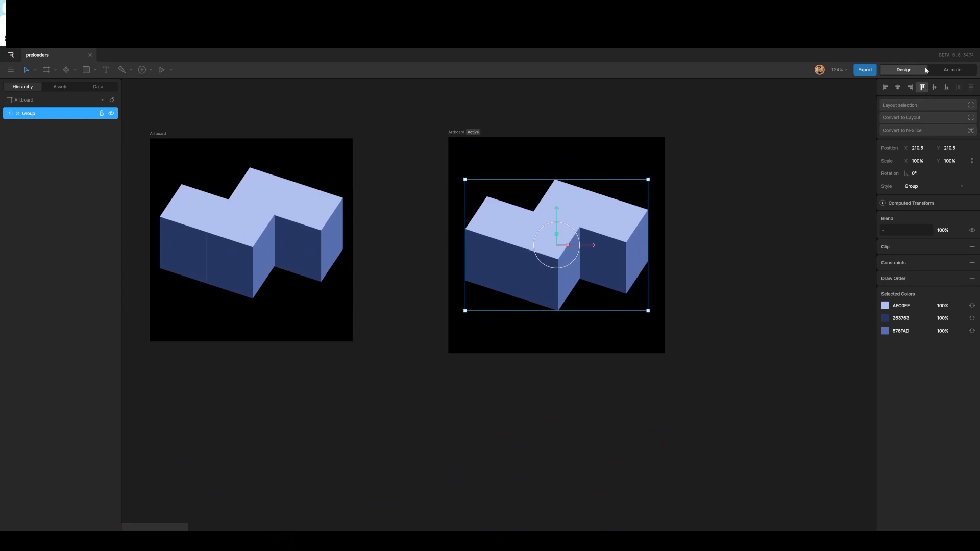
Step: Open Timeline 1 in animation mode and key the X and Y position of cube1 5 at frame 0
{"action": "left_click", "coordinate": [947, 70]}
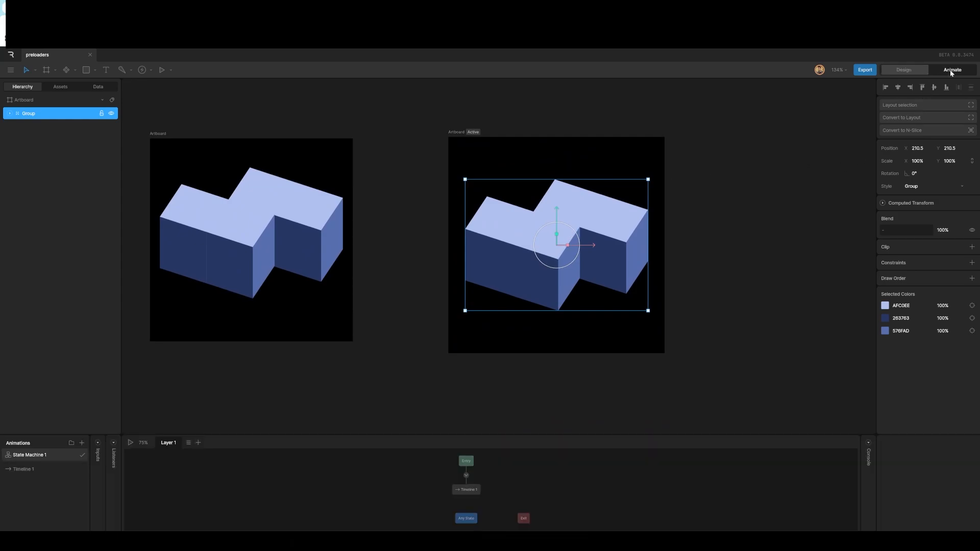
{"action": "left_click", "coordinate": [22, 469]}
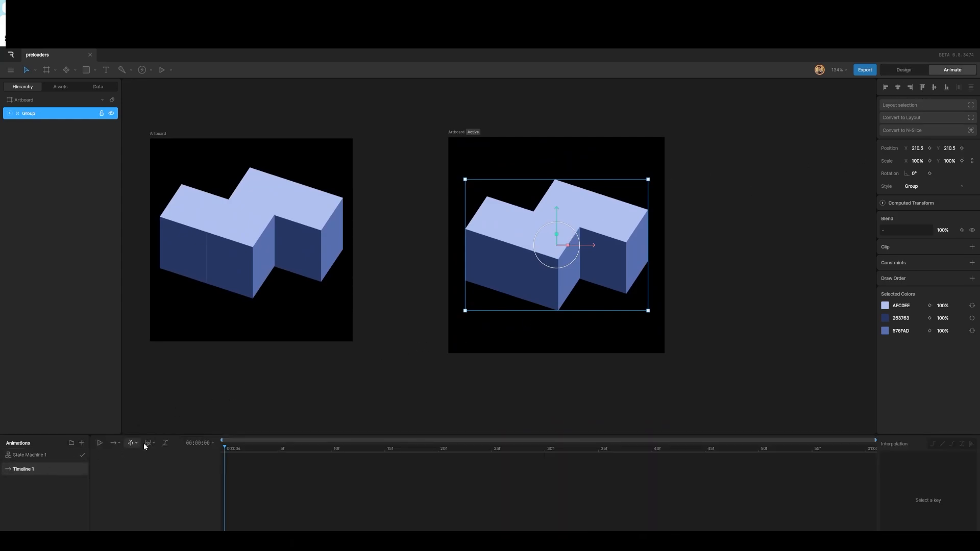
{"action": "left_click", "coordinate": [10, 114]}
{"action": "left_click", "coordinate": [34, 130]}
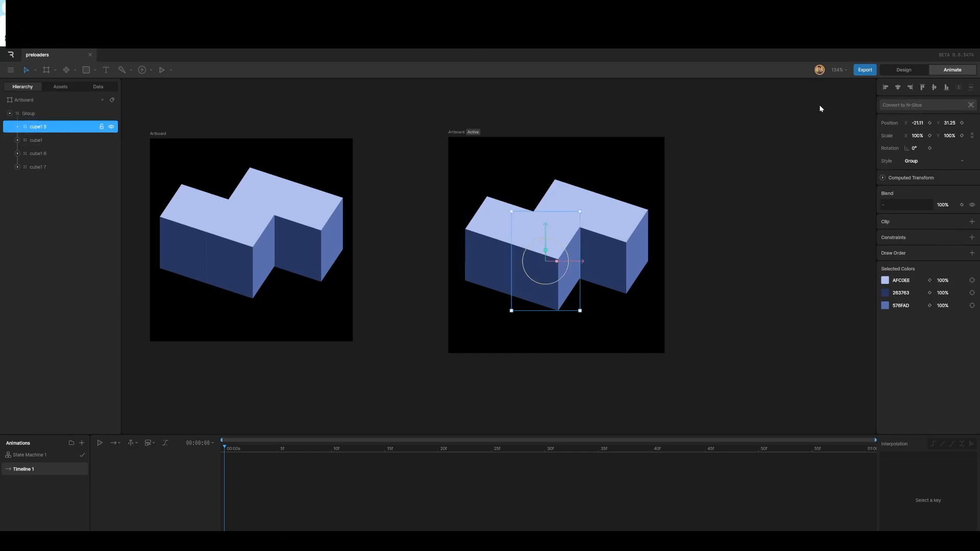
{"action": "left_click", "coordinate": [930, 123]}
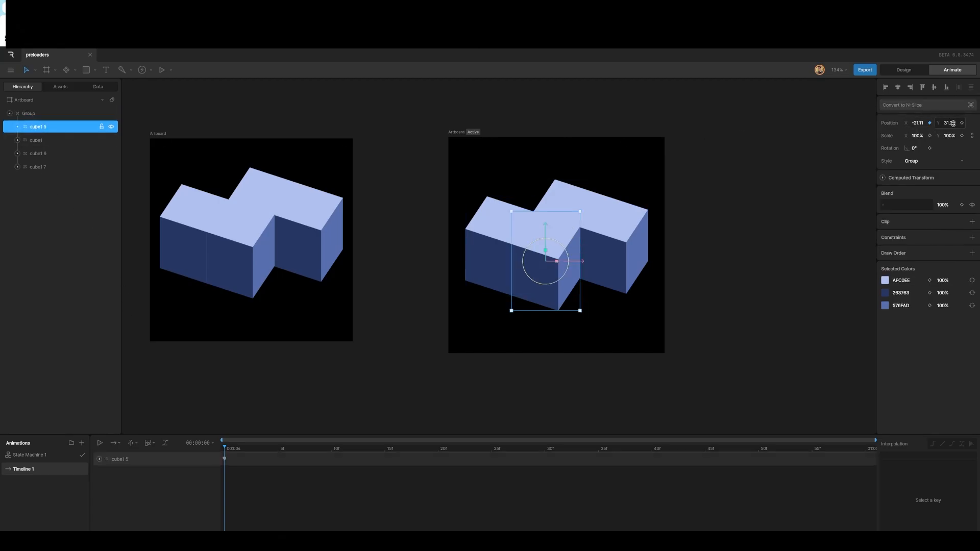
Step: Key the X and Y positions of cube1, cube1 6 and cube1 7 at frame 0
{"action": "left_click", "coordinate": [53, 142]}
{"action": "left_click", "coordinate": [929, 123]}
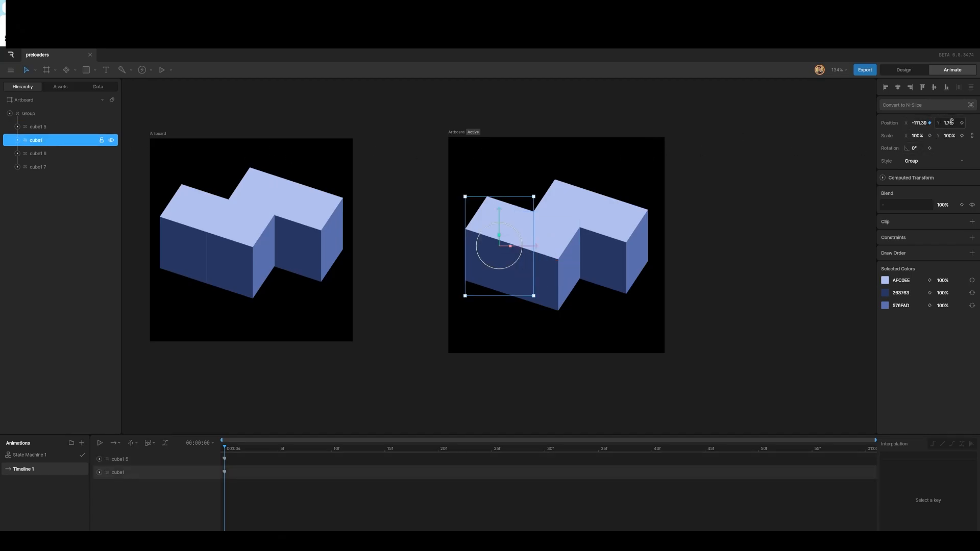
{"action": "left_click", "coordinate": [962, 123]}
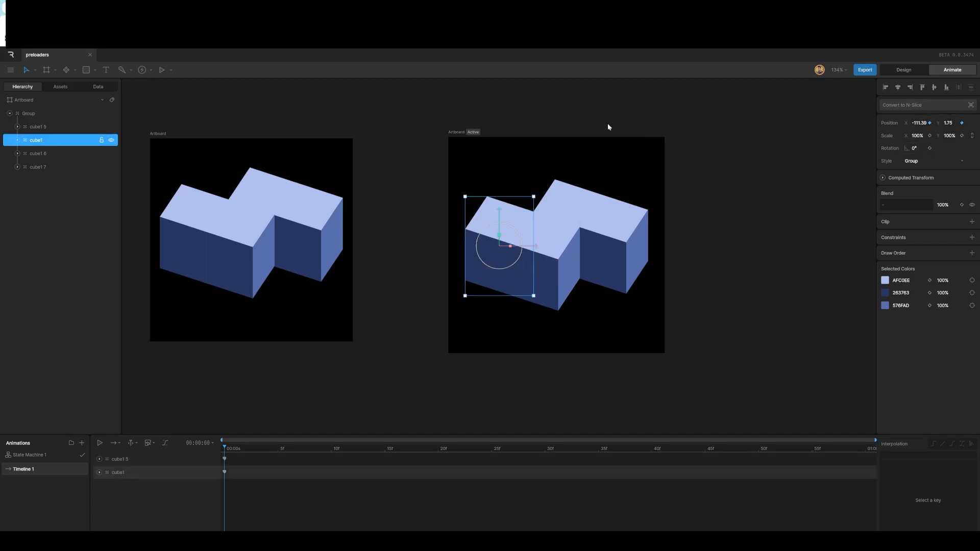
{"action": "left_click", "coordinate": [43, 158]}
{"action": "left_click", "coordinate": [929, 123]}
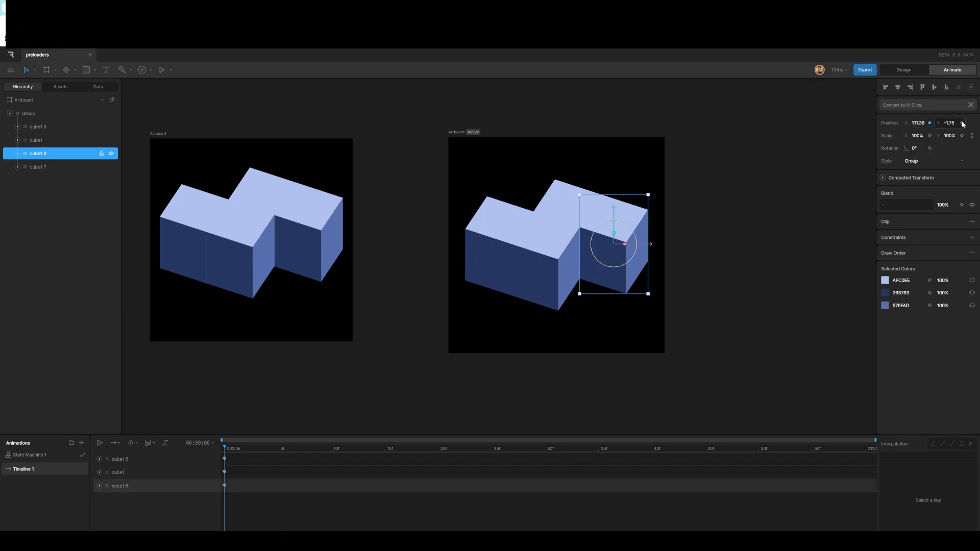
{"action": "left_click", "coordinate": [49, 168]}
{"action": "left_click", "coordinate": [929, 123]}
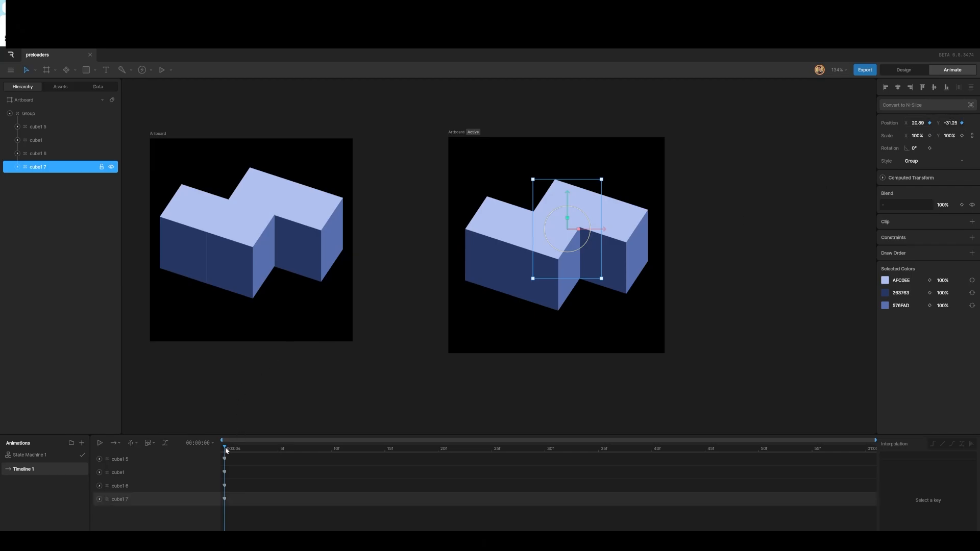
Step: At frame 20, move cube1 5 along the isometric direction in front of the rear-right cube, to X 69 and Y 61.5
{"action": "left_click_drag", "start_coordinate": [225, 447], "coordinate": [444, 452]}
{"action": "left_click", "coordinate": [490, 231]}
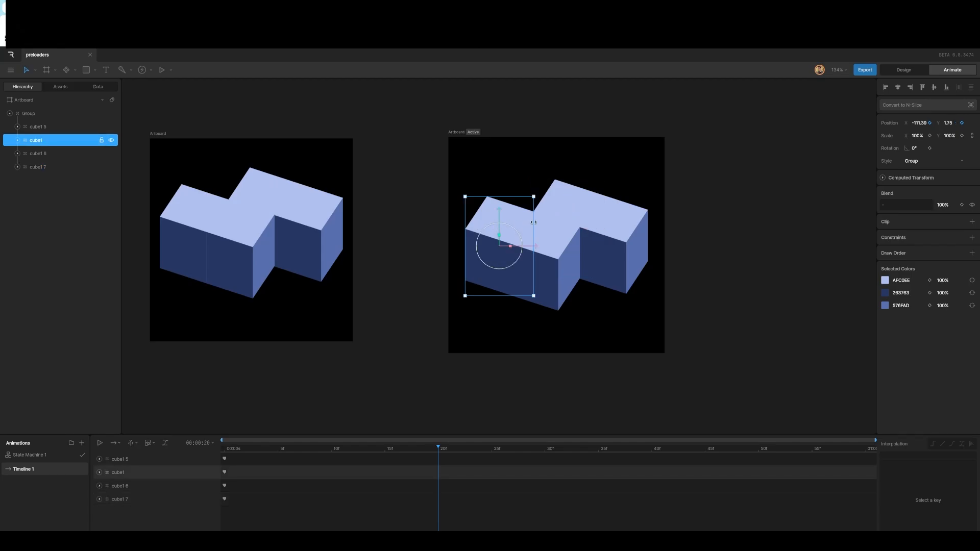
{"action": "left_click", "coordinate": [577, 262]}
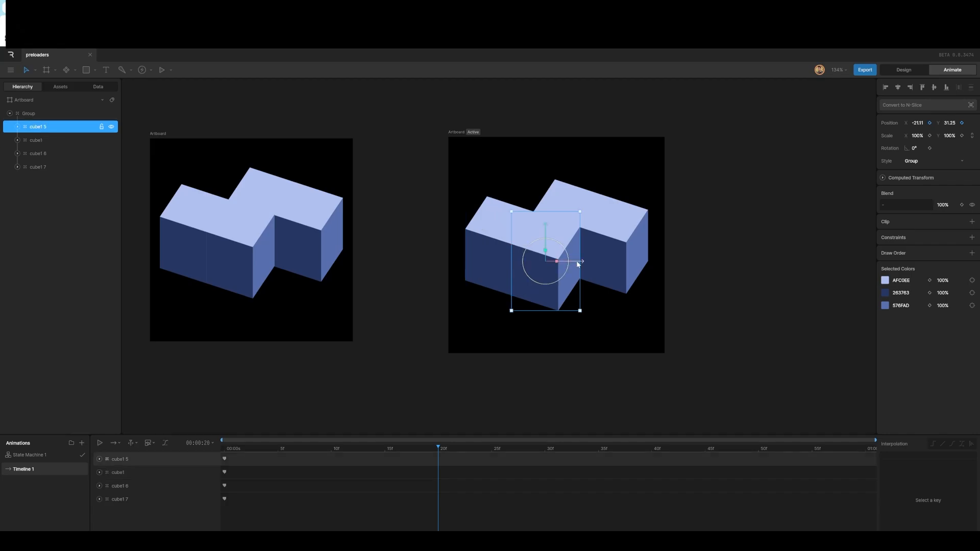
{"action": "left_click_drag", "start_coordinate": [577, 263], "coordinate": [626, 274]}
{"action": "left_click_drag", "start_coordinate": [591, 238], "coordinate": [593, 253]}
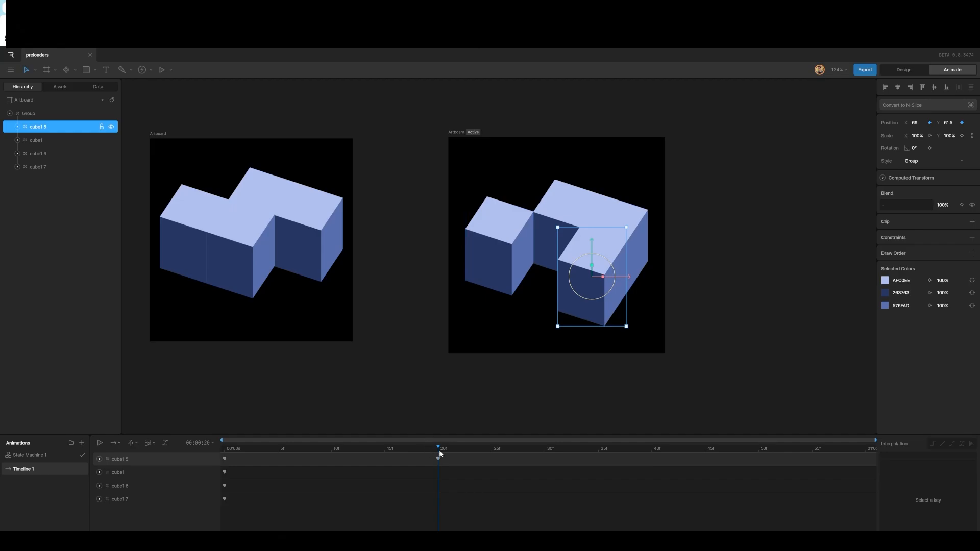
Step: Copy cube1 5's frame 0 position keys to cube1 at frame 20, placing cube1 at X -21.11 and Y 31.25
{"action": "left_click_drag", "start_coordinate": [439, 454], "coordinate": [187, 448]}
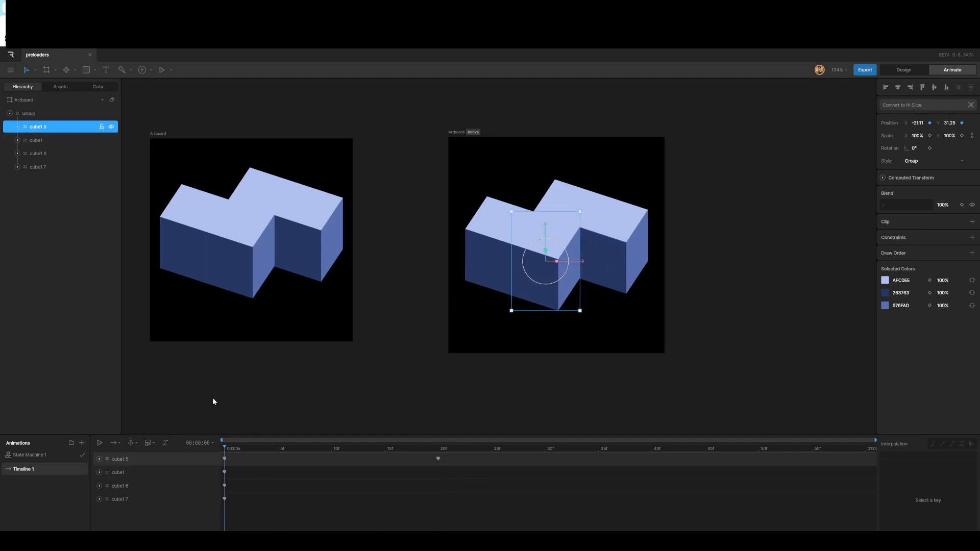
{"action": "left_click", "coordinate": [119, 460]}
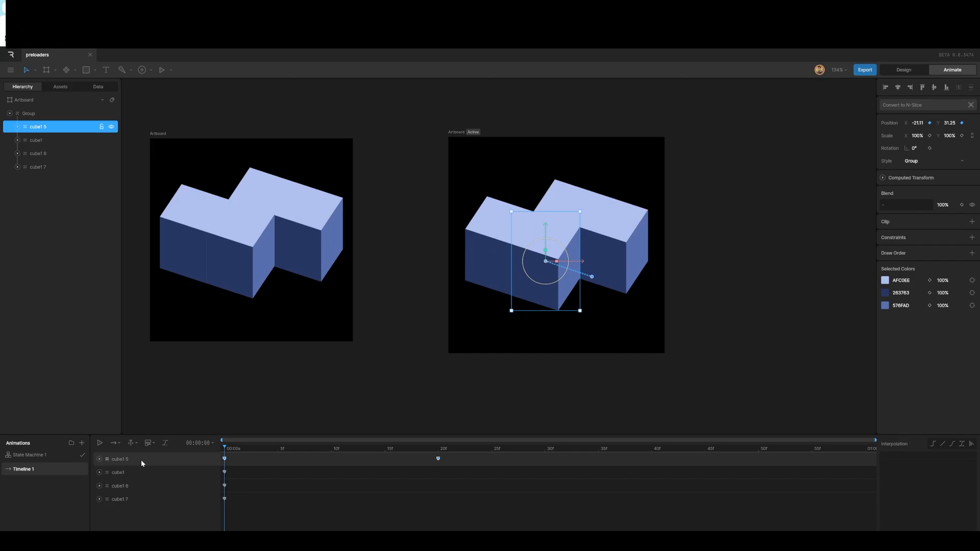
{"action": "left_click", "coordinate": [225, 459]}
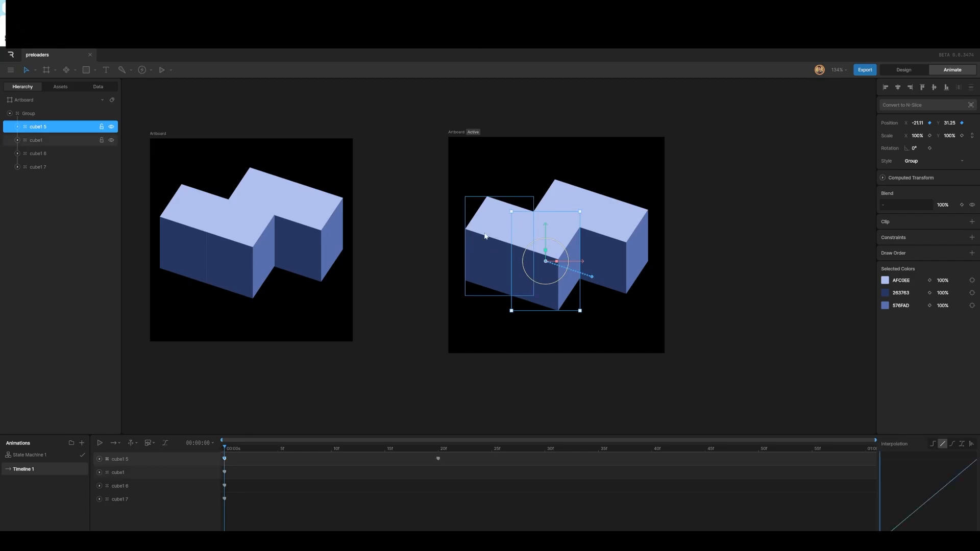
{"action": "left_click", "coordinate": [262, 408]}
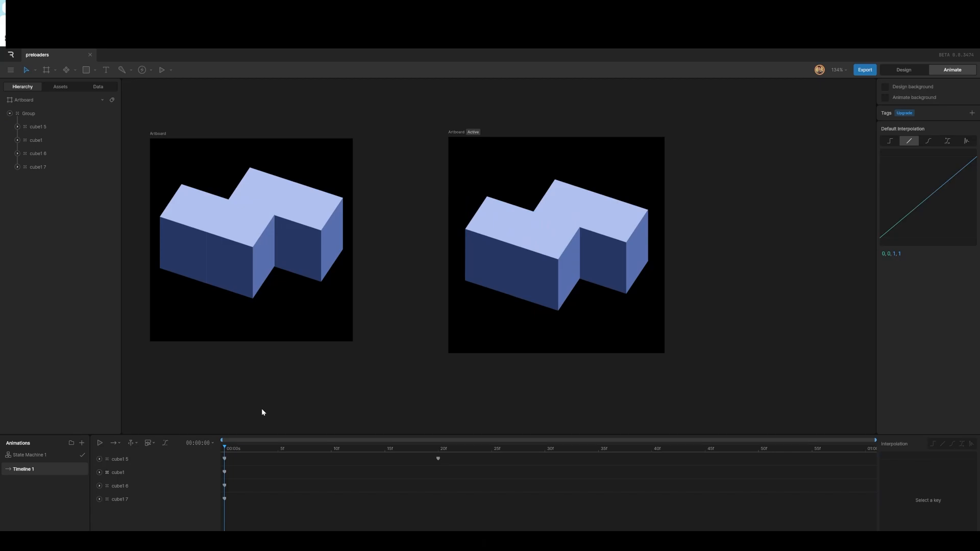
{"action": "left_click", "coordinate": [489, 231], "text": "ctrl"}
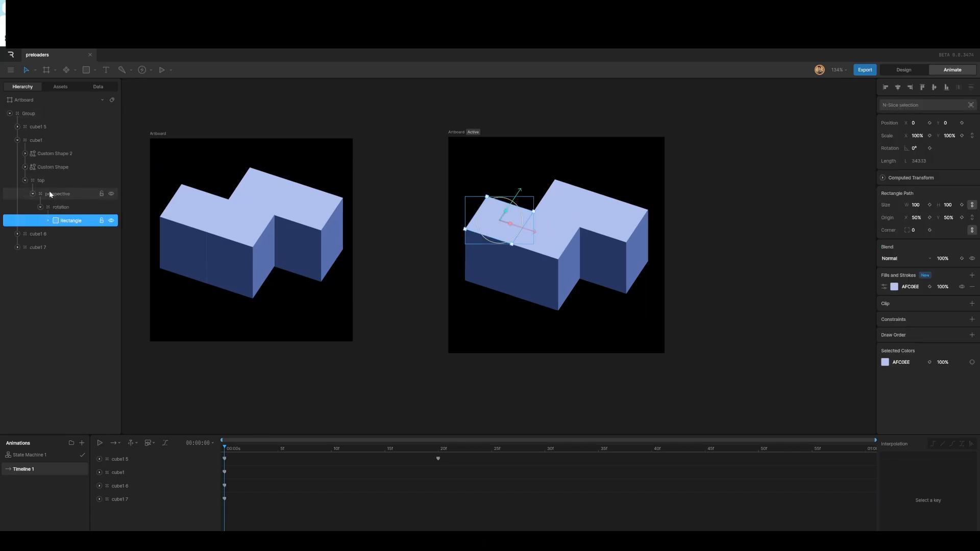
{"action": "left_click", "coordinate": [29, 139]}
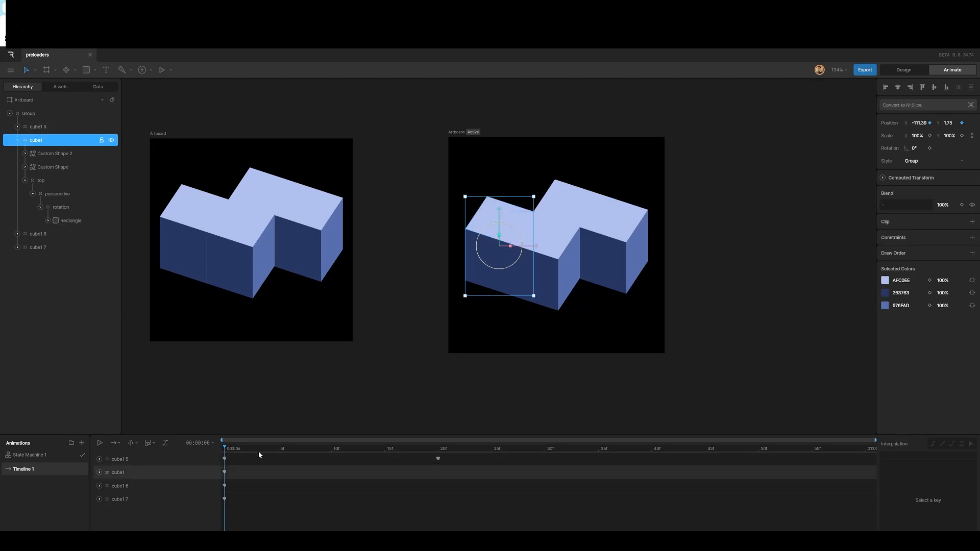
{"action": "left_click_drag", "start_coordinate": [230, 448], "coordinate": [440, 458]}
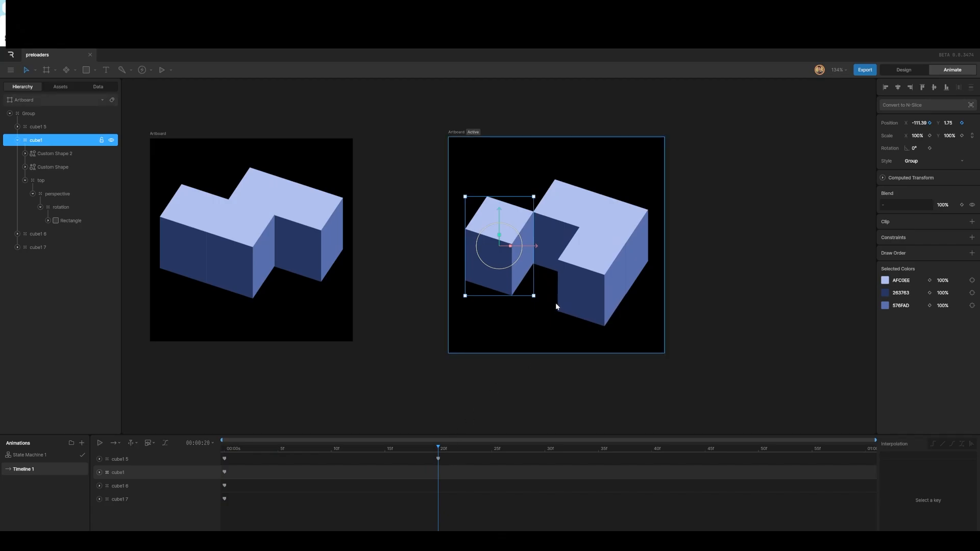
{"action": "left_click_drag", "start_coordinate": [516, 276], "coordinate": [562, 291]}
{"action": "mouse_move", "coordinate": [439, 452]}
{"action": "left_mouse_down"}
{"action": "mouse_move", "coordinate": [211, 457]}
{"action": "mouse_move", "coordinate": [439, 460]}
{"action": "left_mouse_up"}
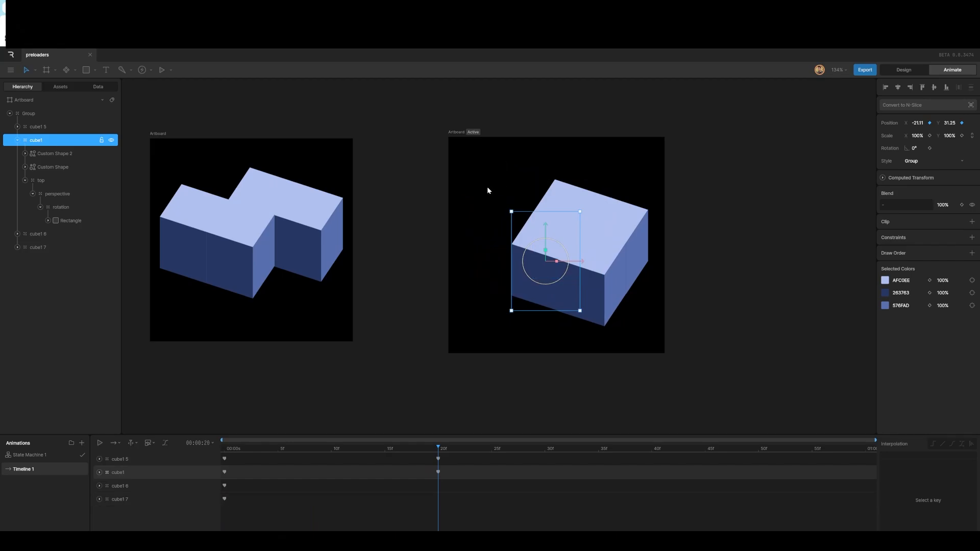
Step: At frame 20, move cube1 7 back along the isometric direction to about X -66.5 and Y -68
{"action": "left_click_drag", "start_coordinate": [439, 449], "coordinate": [189, 432]}
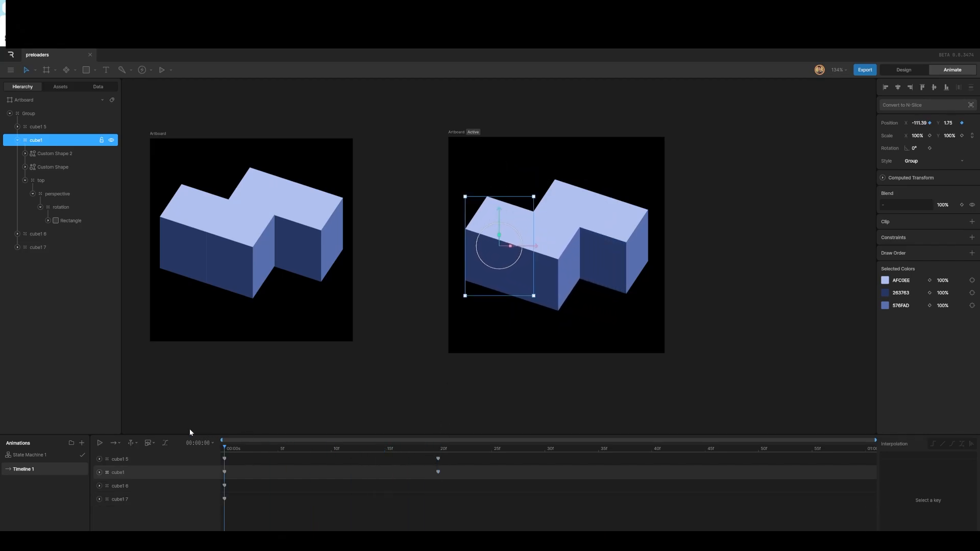
{"action": "left_click", "coordinate": [566, 198]}
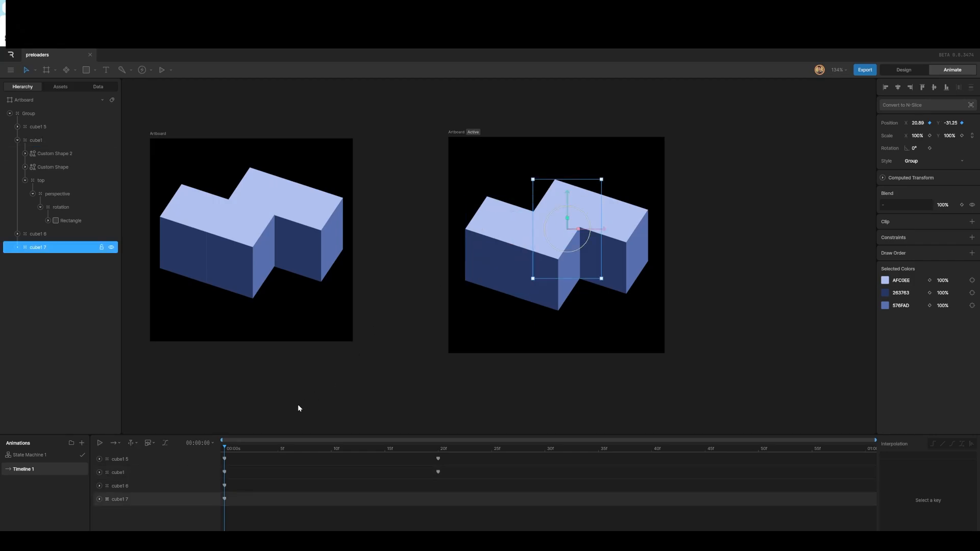
{"action": "left_click_drag", "start_coordinate": [228, 446], "coordinate": [440, 461]}
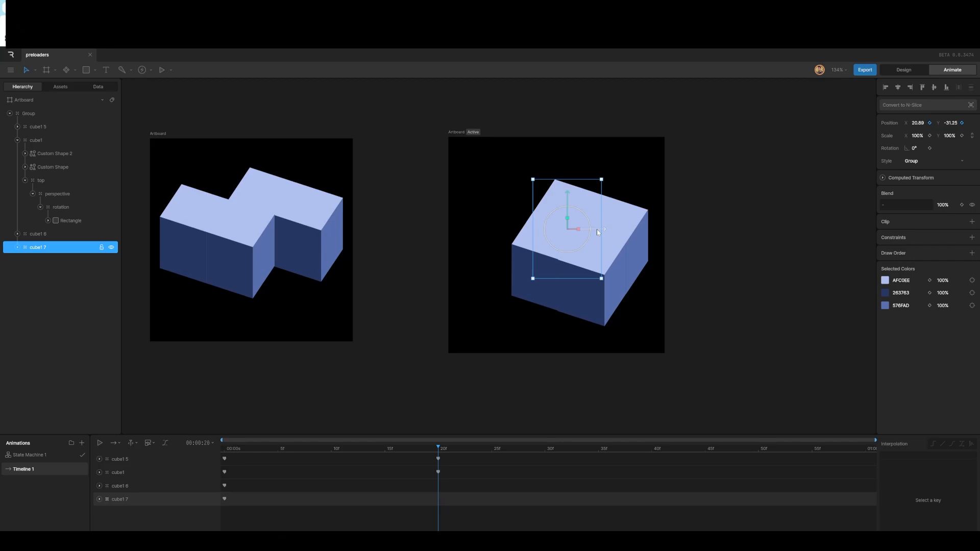
{"action": "left_click_drag", "start_coordinate": [596, 229], "coordinate": [515, 182]}
{"action": "left_click_drag", "start_coordinate": [549, 215], "coordinate": [558, 213]}
{"action": "scroll", "coordinate": [546, 214], "scroll_direction": "up", "scroll_amount": 15}
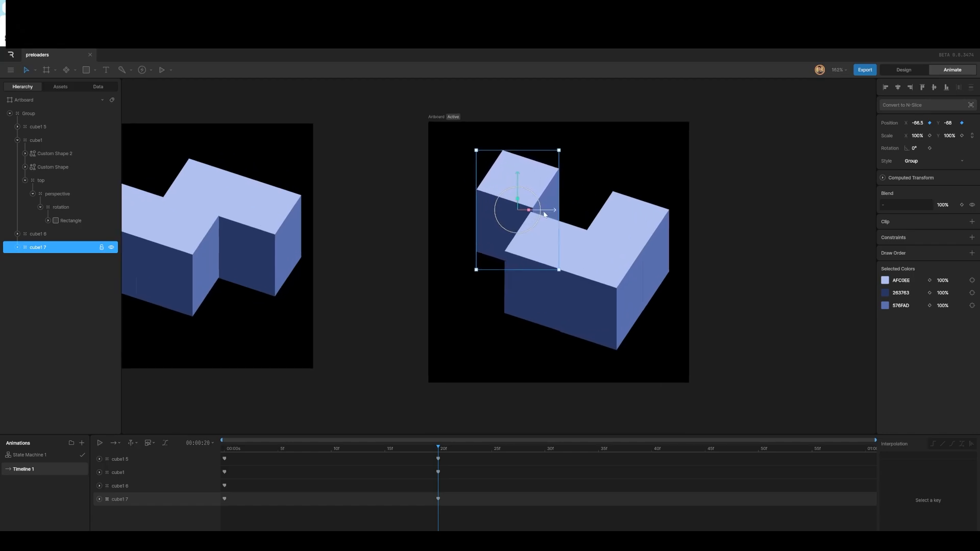
Step: Adjust cube1 7 at frame 20 to X -69.5 and Y -62, aligning its corner with the front cube's top corner
{"action": "scroll", "coordinate": [498, 199], "scroll_direction": "up", "scroll_amount": 2}
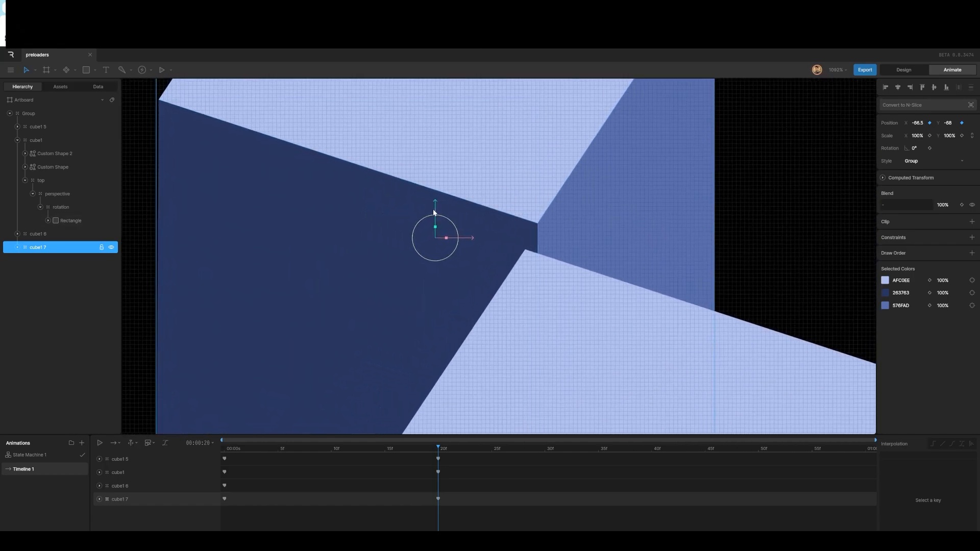
{"action": "left_click_drag", "start_coordinate": [436, 213], "coordinate": [421, 237]}
{"action": "left_click_drag", "start_coordinate": [467, 269], "coordinate": [422, 234]}
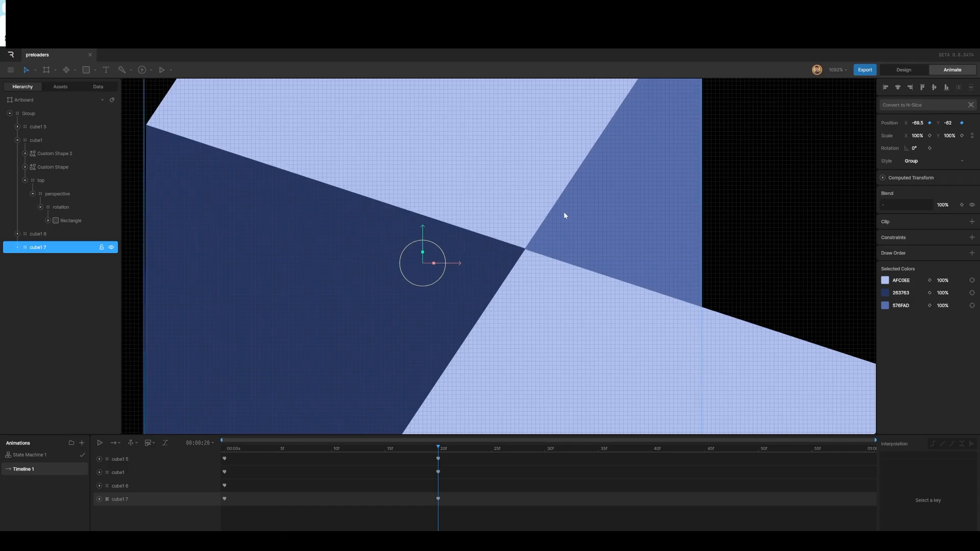
{"action": "scroll", "coordinate": [564, 212], "scroll_direction": "down", "scroll_amount": 2}
{"action": "scroll", "coordinate": [563, 211], "scroll_direction": "down", "scroll_amount": 5}
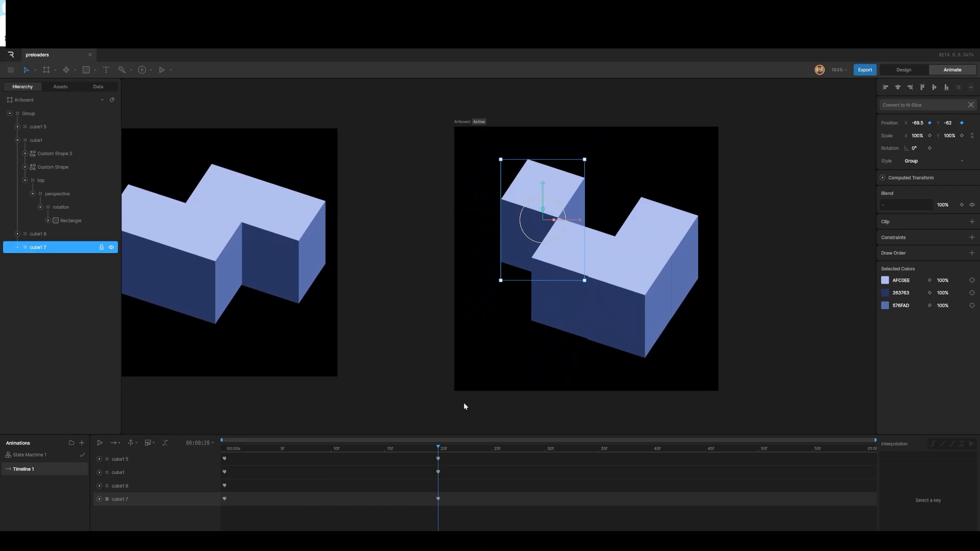
Step: Copy cube1 7's frame 0 position keys to cube1 6 at frame 20, placing cube1 6 at X 20.89 and Y -31.25
{"action": "left_click_drag", "start_coordinate": [439, 447], "coordinate": [213, 436]}
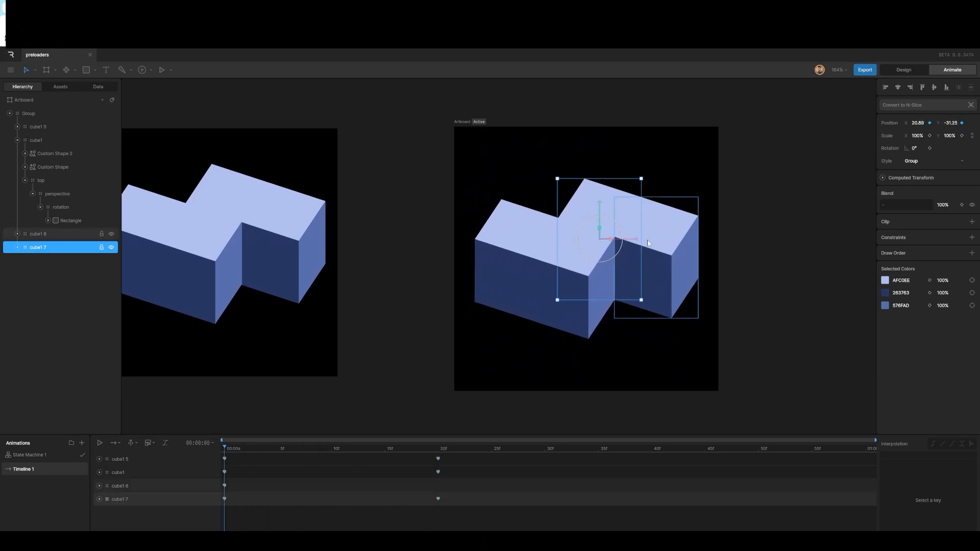
{"action": "left_click", "coordinate": [224, 499]}
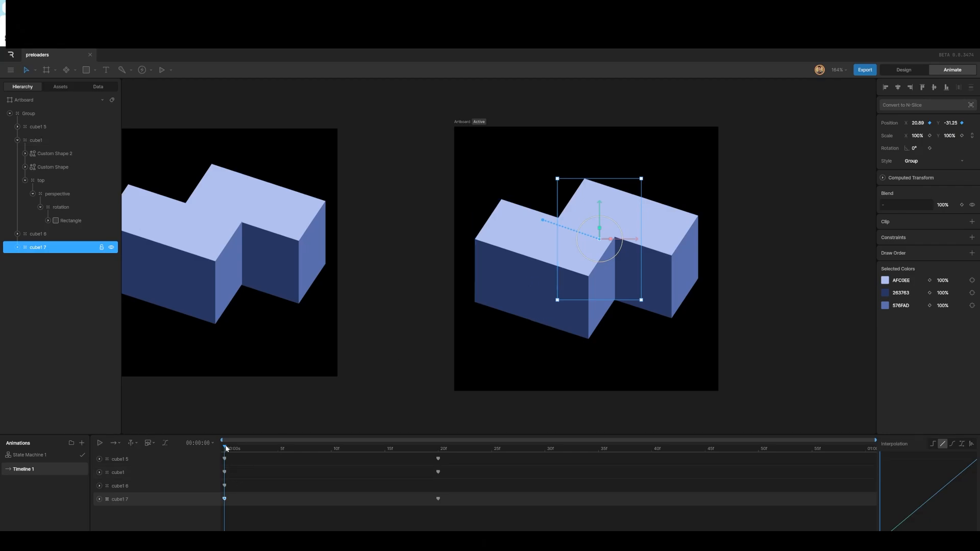
{"action": "left_click_drag", "start_coordinate": [226, 449], "coordinate": [439, 473]}
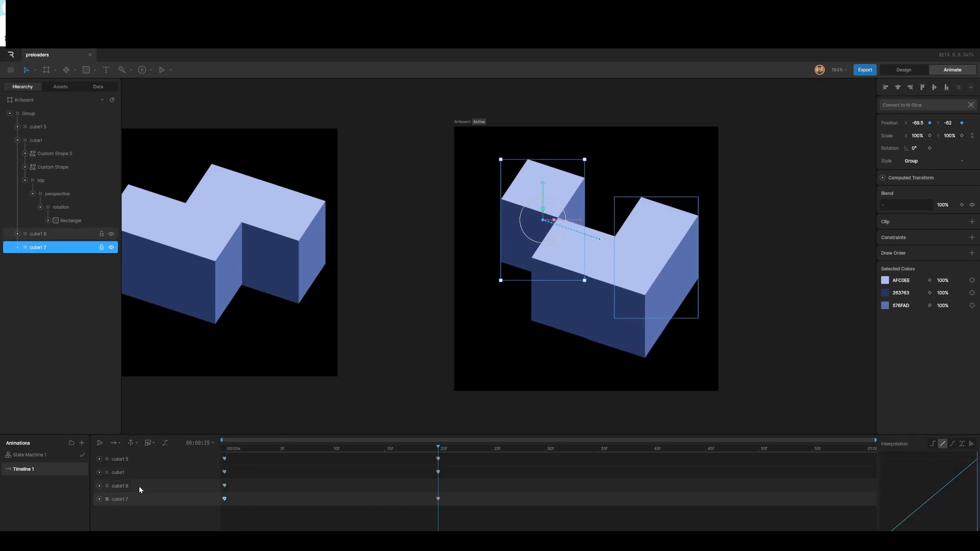
{"action": "left_click", "coordinate": [206, 490]}
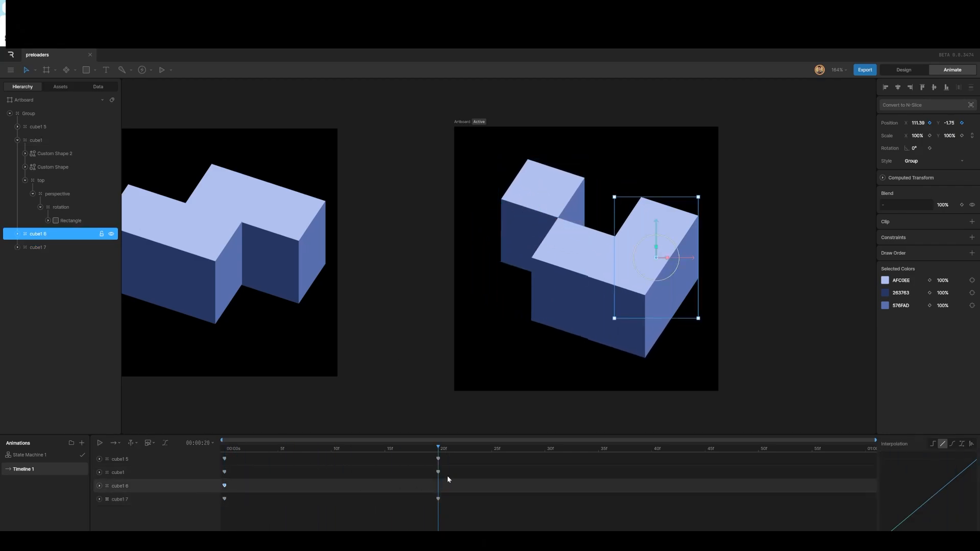
{"action": "key", "text": "ctrl+v"}
Step: Play the animation from frame 0 to check the cubes' movement, return to frame 20 and clear the selection
{"action": "left_click_drag", "start_coordinate": [439, 448], "coordinate": [180, 456]}
{"action": "key", "text": "space"}
{"action": "key", "text": "space"}
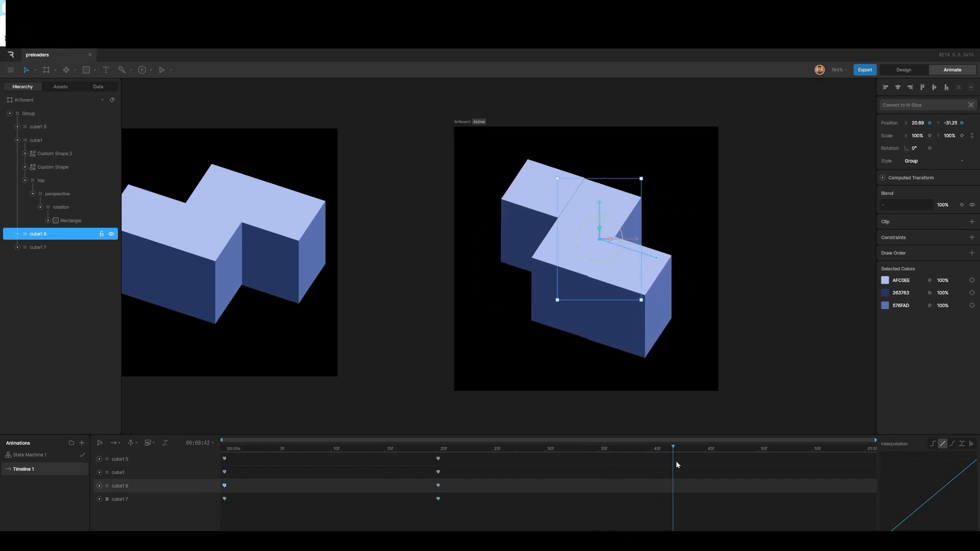
{"action": "left_click_drag", "start_coordinate": [673, 447], "coordinate": [438, 448]}
{"action": "key", "text": "Escape"}
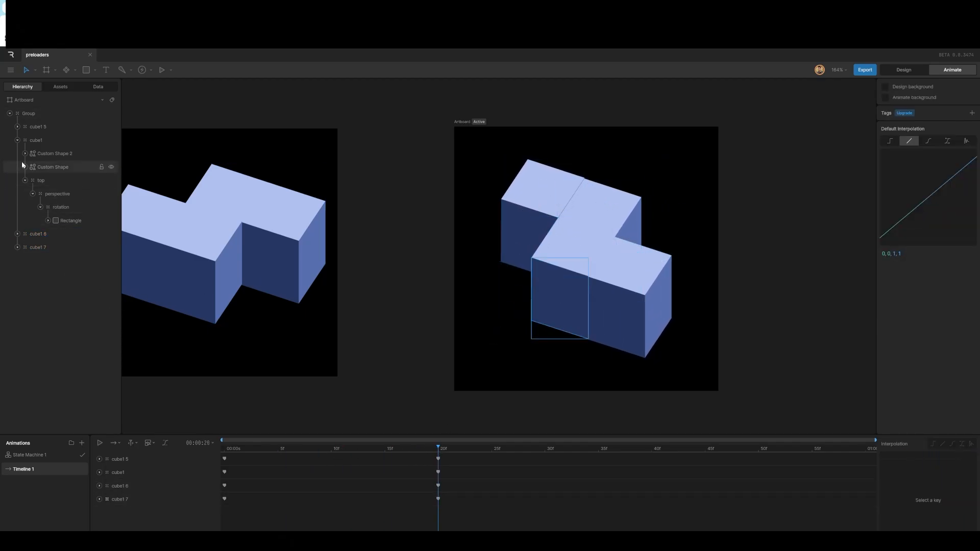
Step: At frame 20, nudge cube1 7 horizontally to X -68.5 to close the seam with cube1 6
{"action": "left_click", "coordinate": [19, 142]}
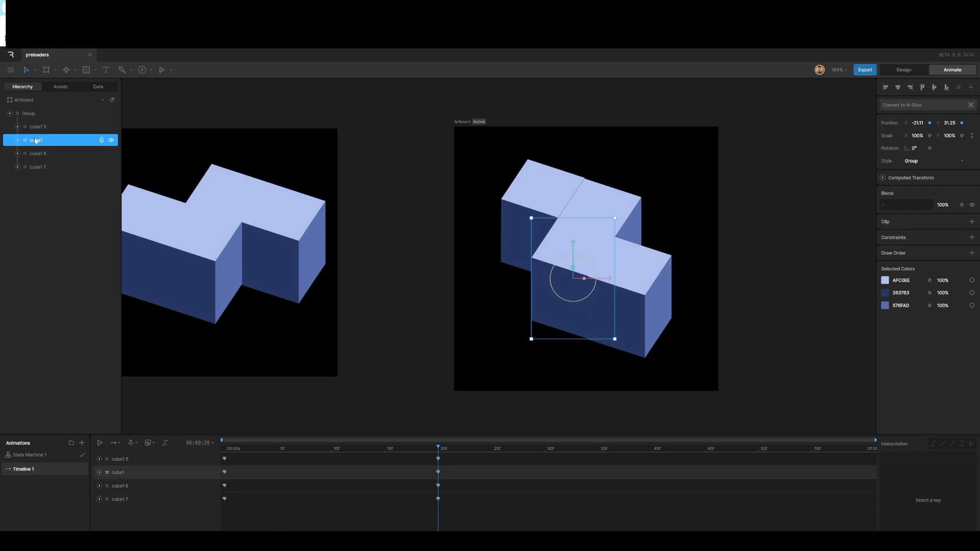
{"action": "left_click", "coordinate": [30, 153]}
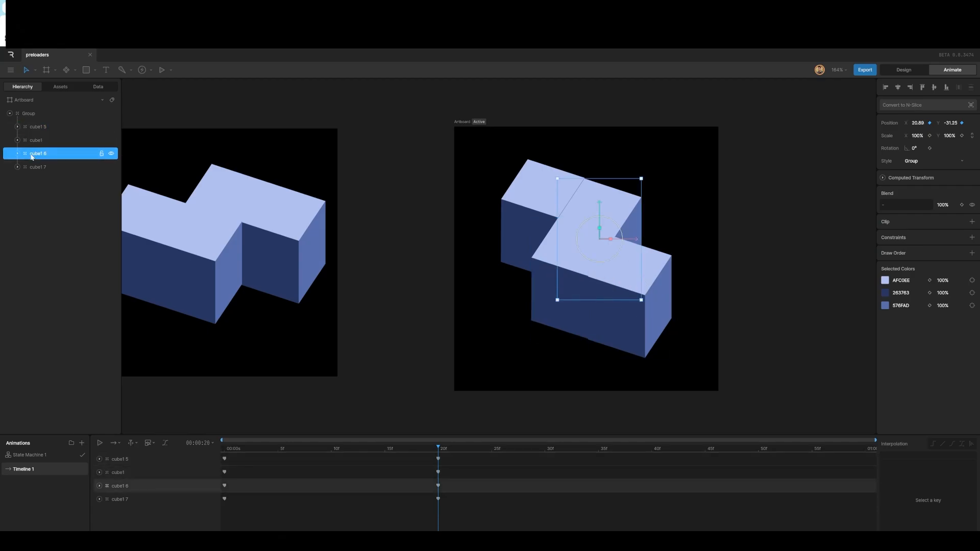
{"action": "left_click", "coordinate": [32, 167]}
{"action": "scroll", "coordinate": [529, 220], "scroll_direction": "up", "scroll_amount": 5}
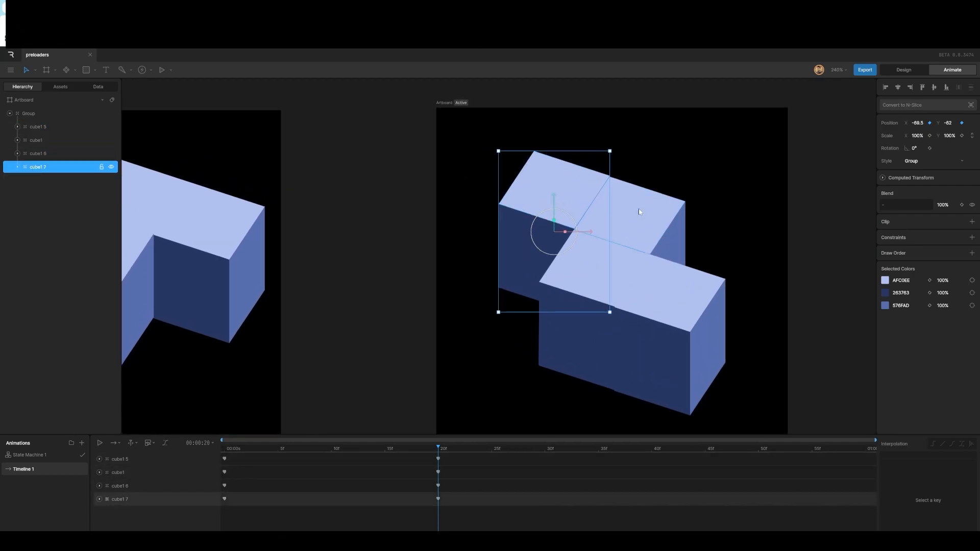
{"action": "scroll", "coordinate": [528, 217], "scroll_direction": "up", "scroll_amount": 5}
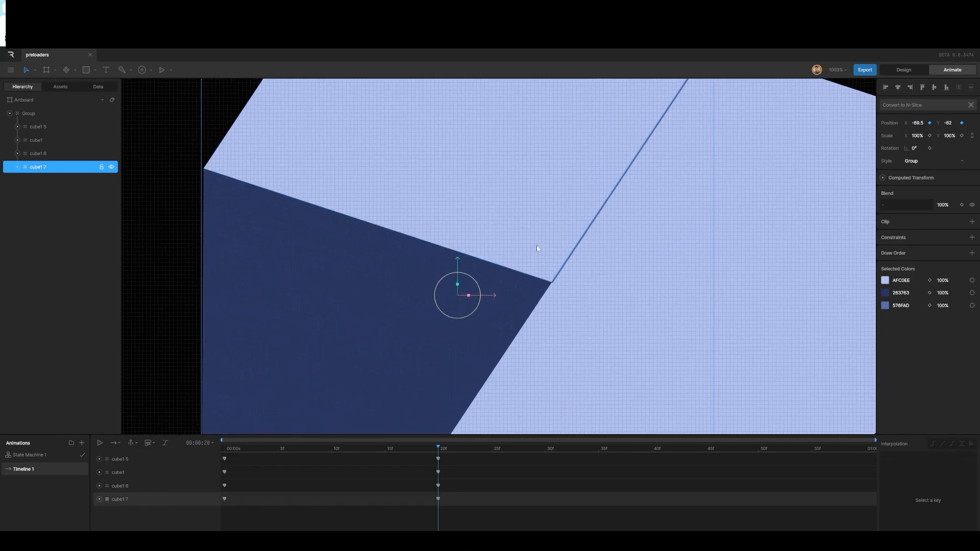
{"action": "key", "text": "Left"}
{"action": "left_click_drag", "start_coordinate": [532, 249], "coordinate": [536, 250]}
{"action": "key", "text": "Right"}
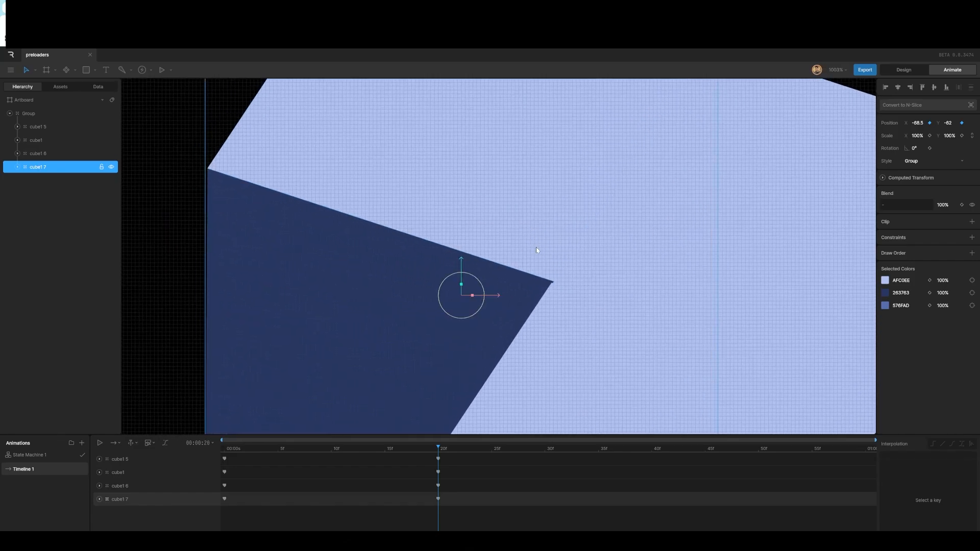
Step: Nudge cube1 7 down to Y -60 at frame 20 to line its top face up with cube1 6, and deselect it
{"action": "key", "text": "Down"}
{"action": "scroll", "coordinate": [579, 257], "scroll_direction": "down", "scroll_amount": 1}
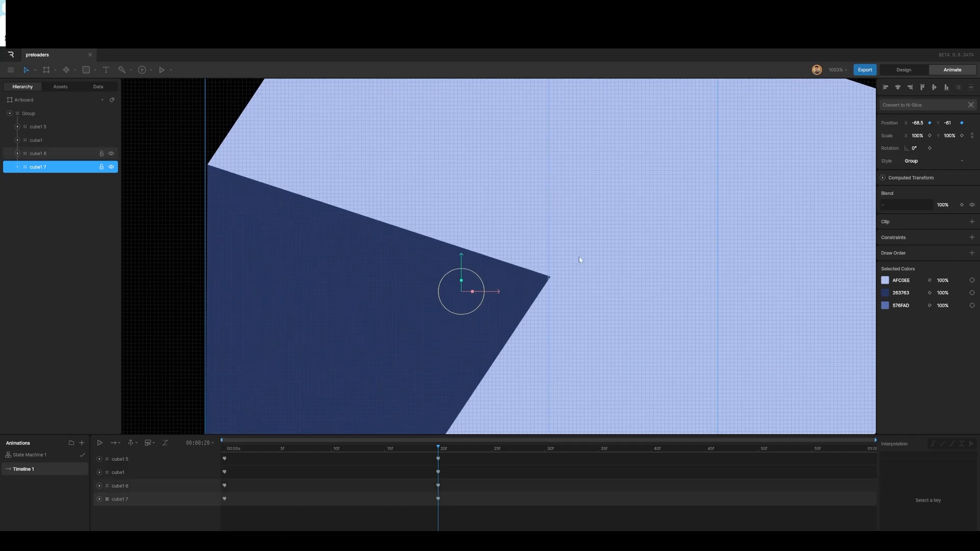
{"action": "scroll", "coordinate": [579, 260], "scroll_direction": "up", "scroll_amount": 5}
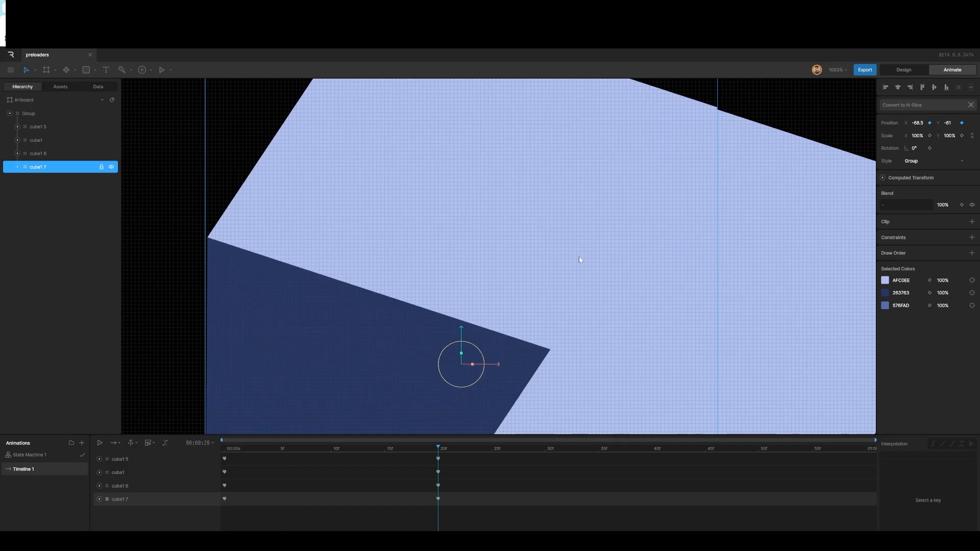
{"action": "key", "text": "Down"}
{"action": "scroll", "coordinate": [579, 260], "scroll_direction": "down", "scroll_amount": 4}
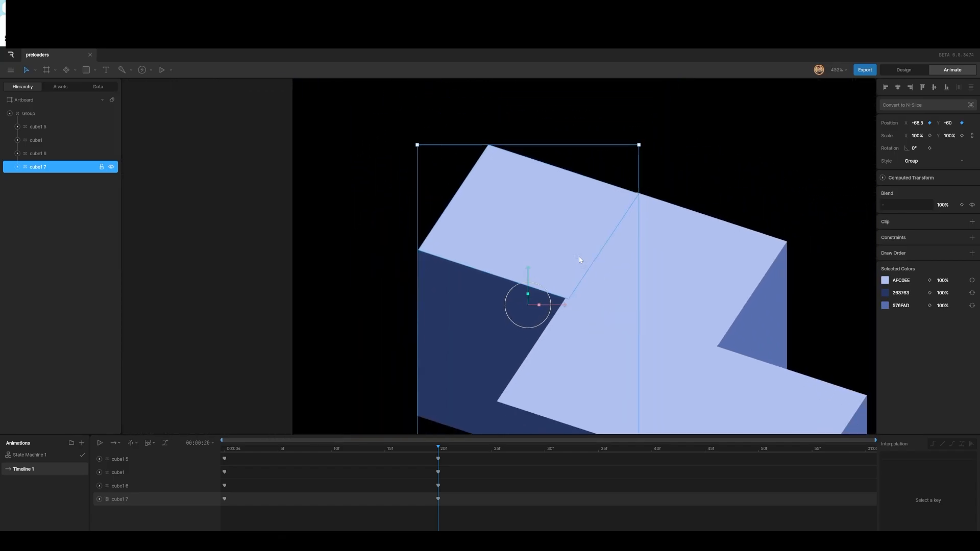
{"action": "scroll", "coordinate": [579, 259], "scroll_direction": "down", "scroll_amount": 4}
{"action": "left_click", "coordinate": [435, 271]}
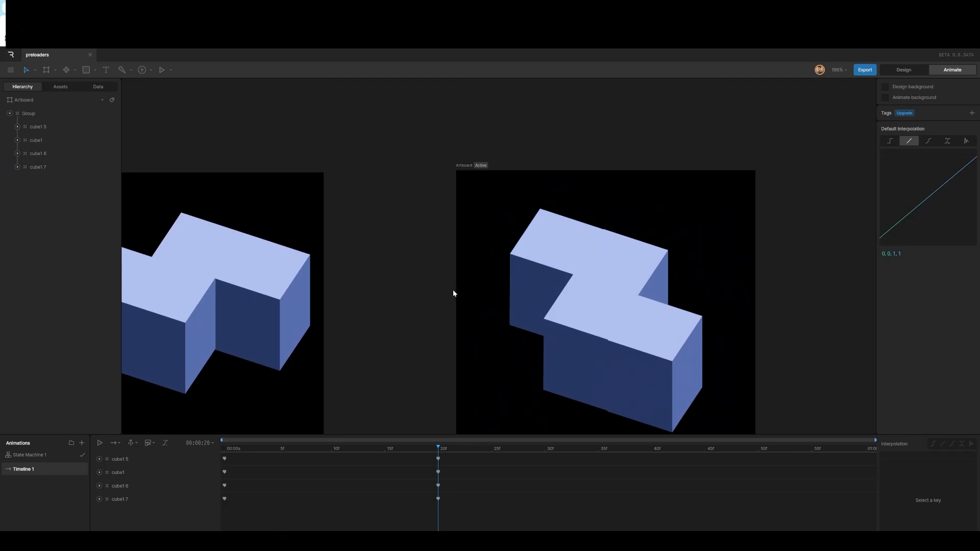
{"action": "left_click_drag", "start_coordinate": [440, 446], "coordinate": [653, 461]}
{"action": "left_click_drag", "start_coordinate": [643, 452], "coordinate": [534, 448]}
{"action": "left_click", "coordinate": [665, 317]}
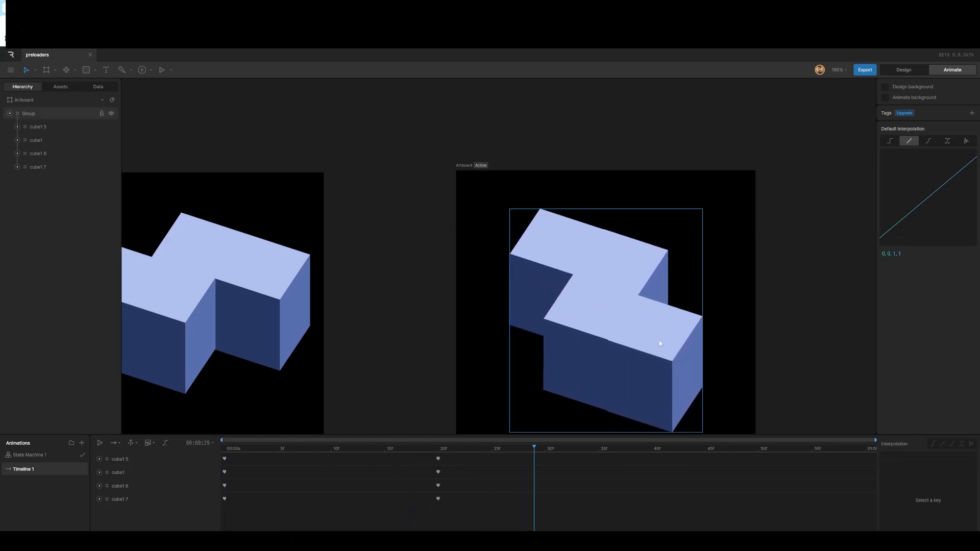
{"action": "left_click", "coordinate": [692, 242]}
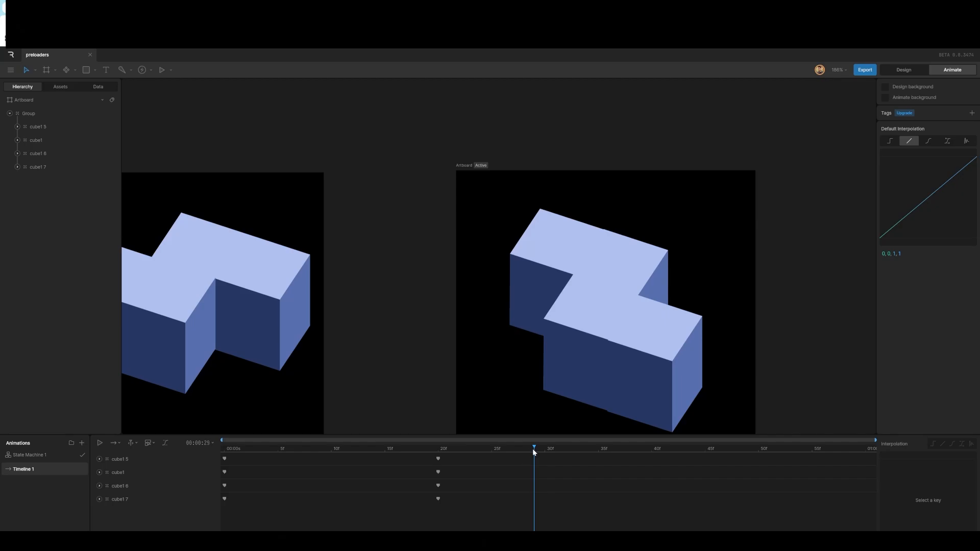
Step: Copy cube1 6's frame 0 position key to cube1 5 at frame 40, placing cube1 5 at X 111.39 and Y -1.75
{"action": "left_click_drag", "start_coordinate": [534, 449], "coordinate": [161, 451]}
{"action": "left_click", "coordinate": [600, 320]}
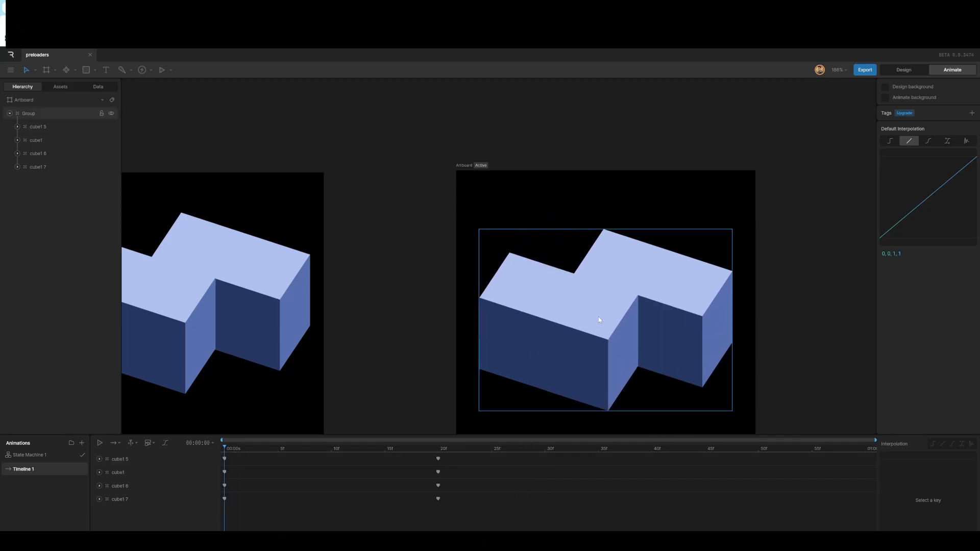
{"action": "left_click", "coordinate": [675, 301], "text": "ctrl"}
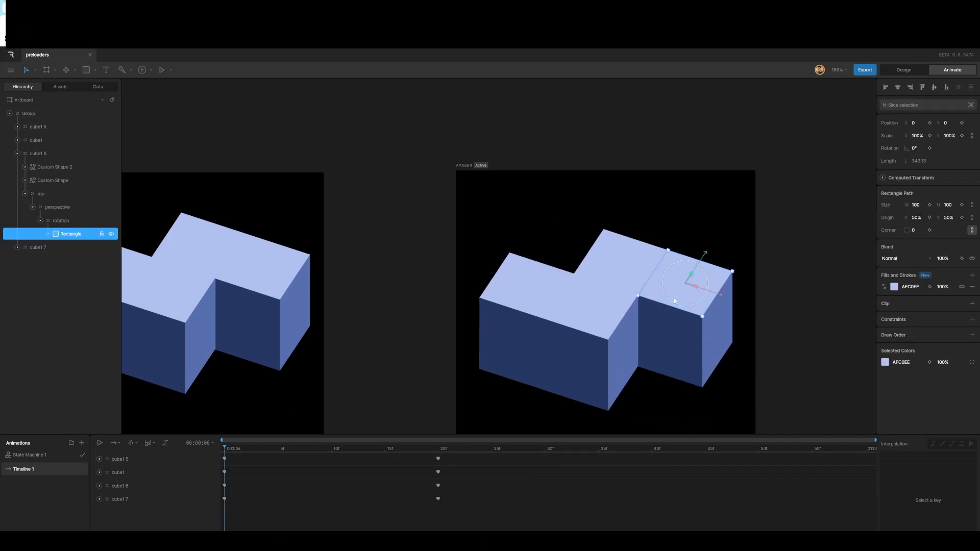
{"action": "left_click", "coordinate": [36, 155]}
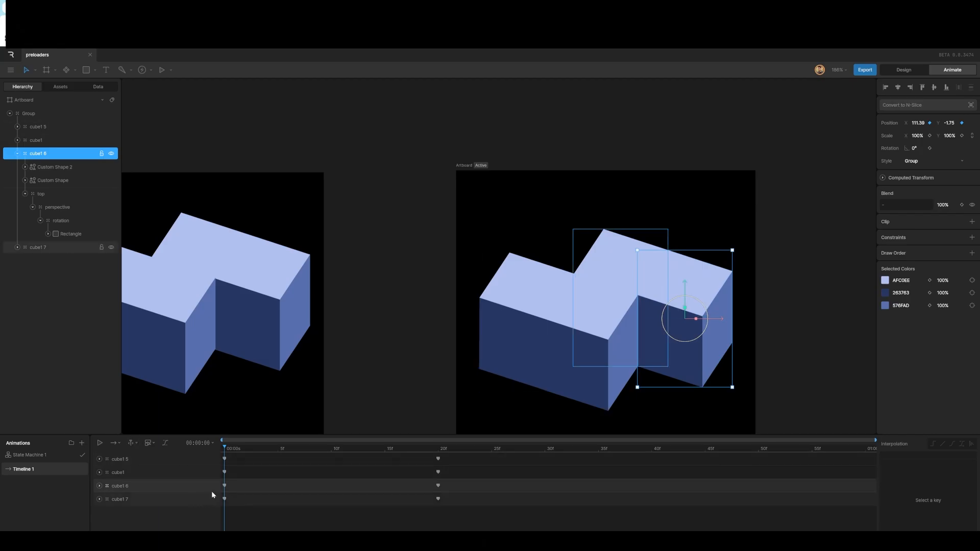
{"action": "left_click", "coordinate": [224, 486]}
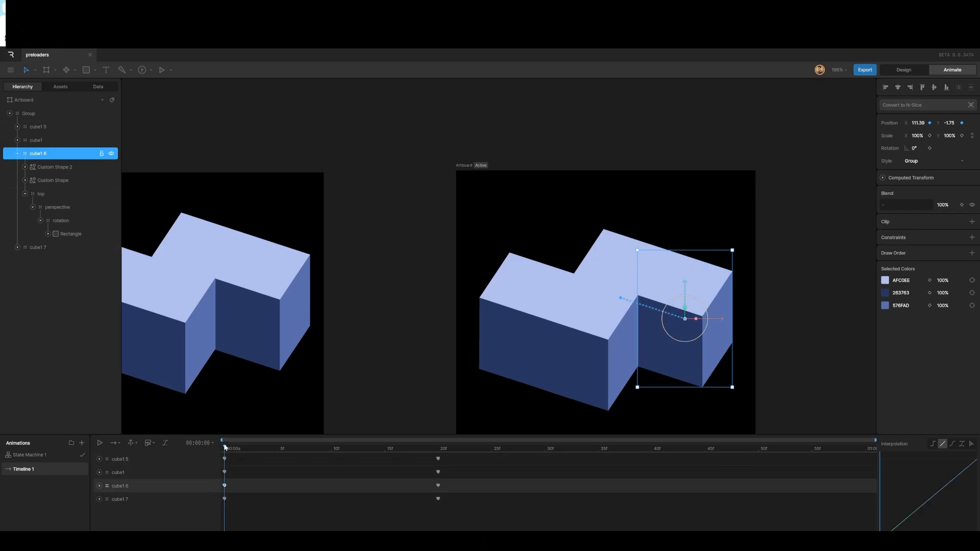
{"action": "left_click_drag", "start_coordinate": [225, 447], "coordinate": [653, 479]}
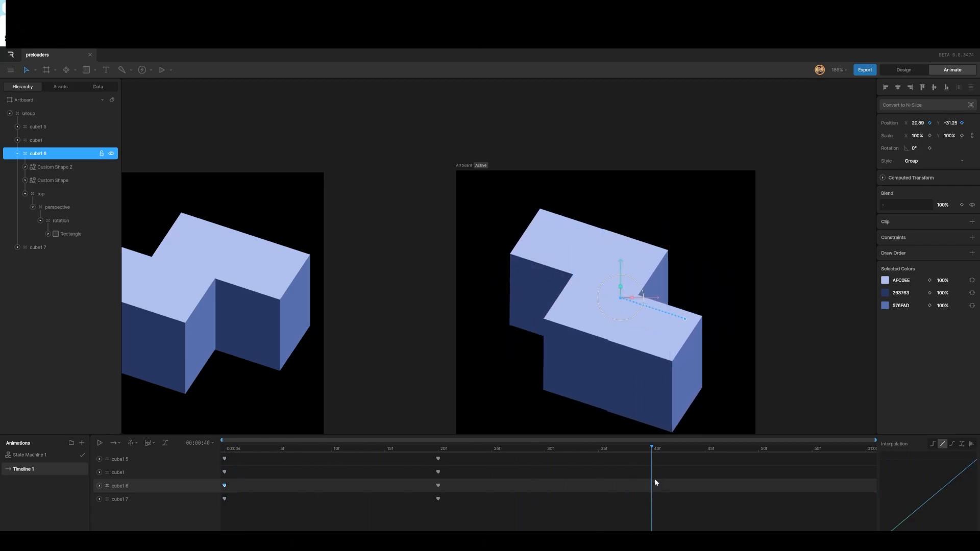
{"action": "left_click", "coordinate": [675, 351]}
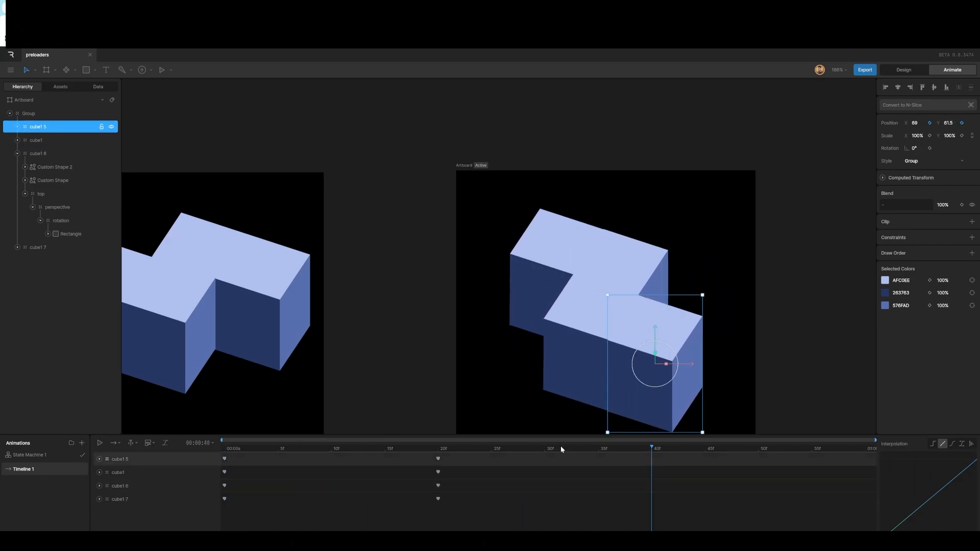
{"action": "left_click", "coordinate": [116, 459]}
{"action": "key", "text": "ctrl+v"}
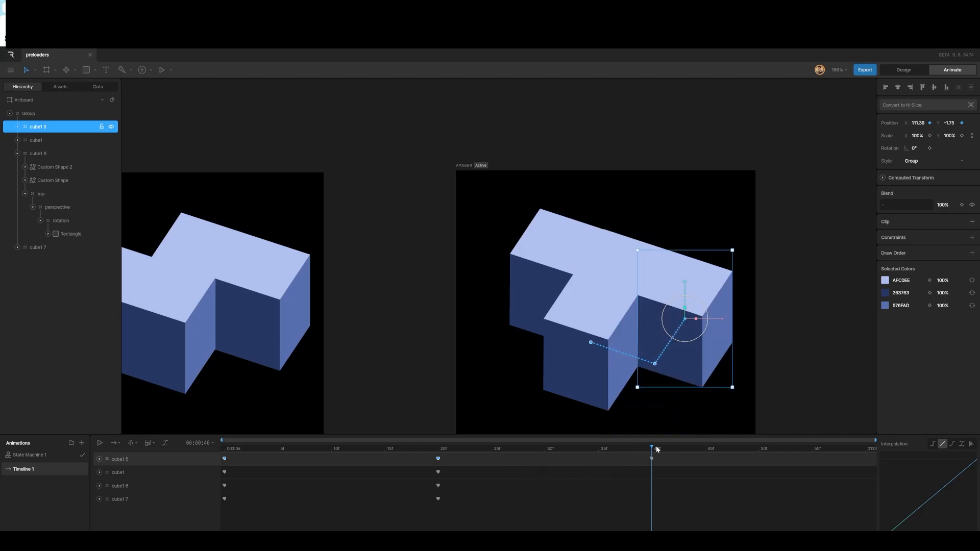
Step: Scrub back to frame 0 to review cube1 5's new move, and pick out cube1's starting position key
{"action": "left_click_drag", "start_coordinate": [652, 447], "coordinate": [613, 431]}
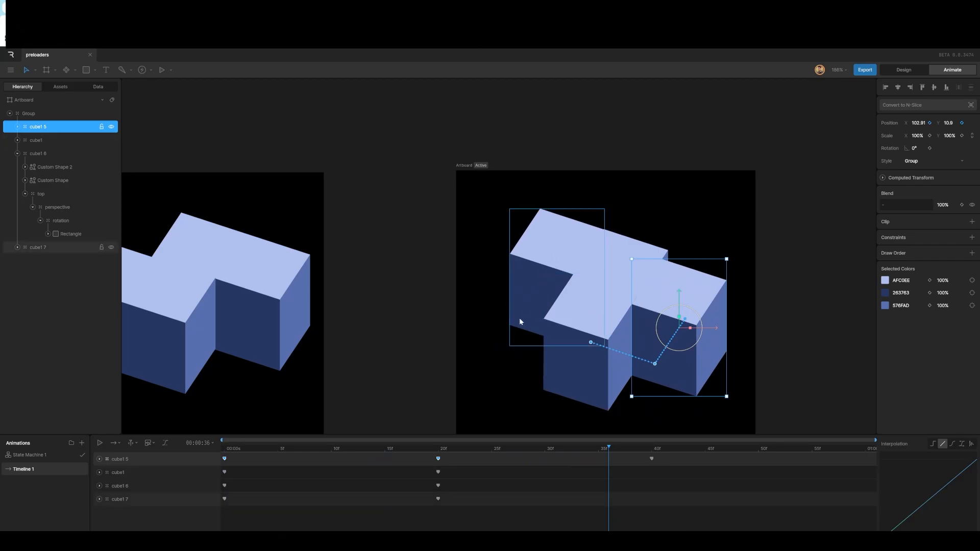
{"action": "left_click_drag", "start_coordinate": [610, 450], "coordinate": [133, 461]}
{"action": "left_click", "coordinate": [504, 304]}
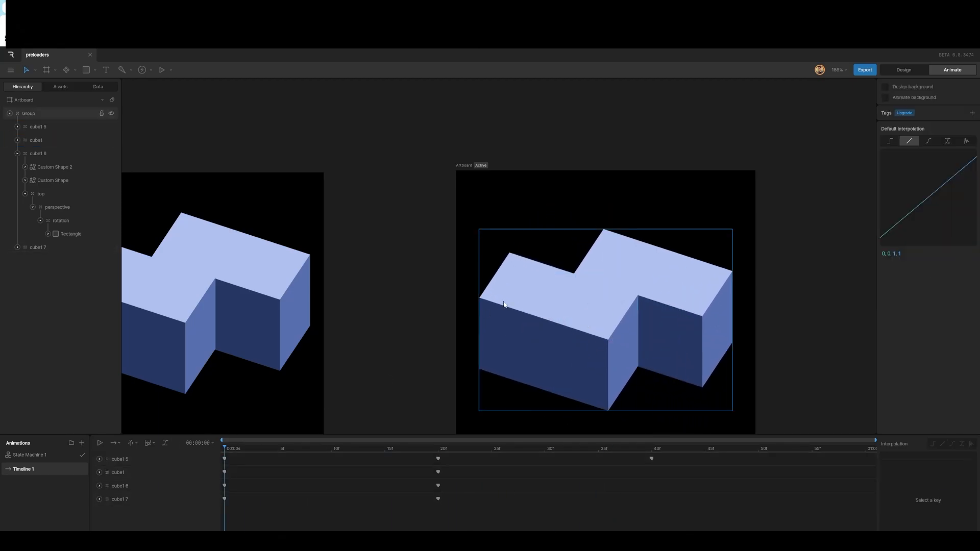
{"action": "left_click", "coordinate": [503, 298]}
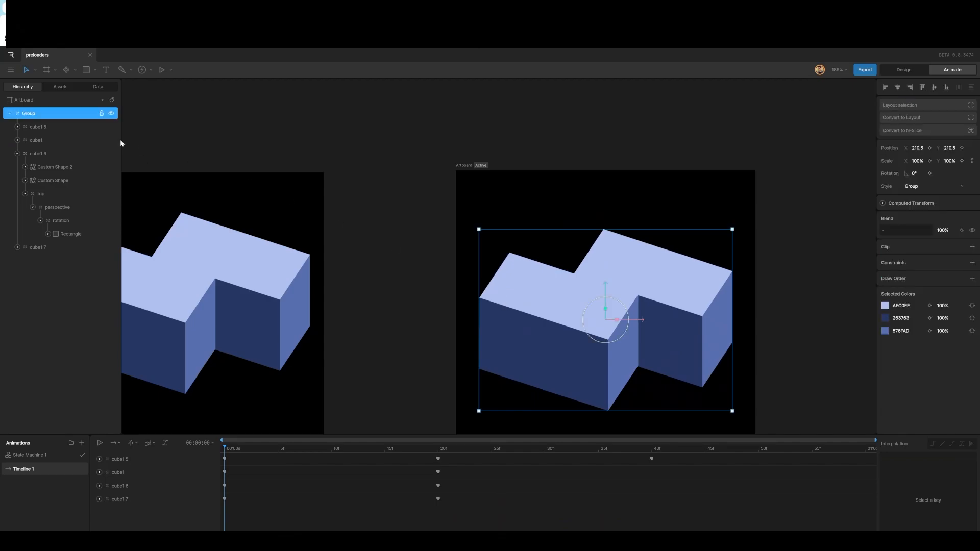
{"action": "left_click", "coordinate": [35, 131]}
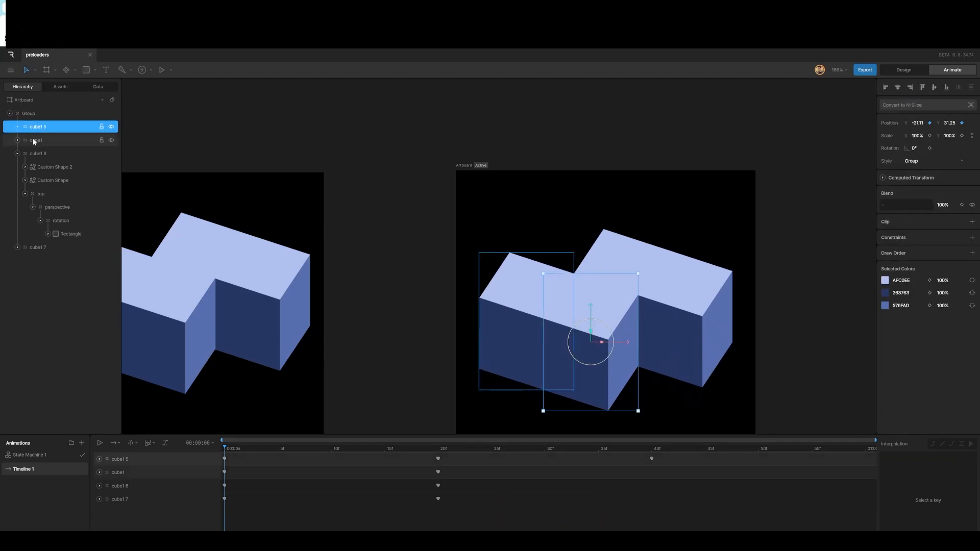
{"action": "left_click", "coordinate": [33, 139]}
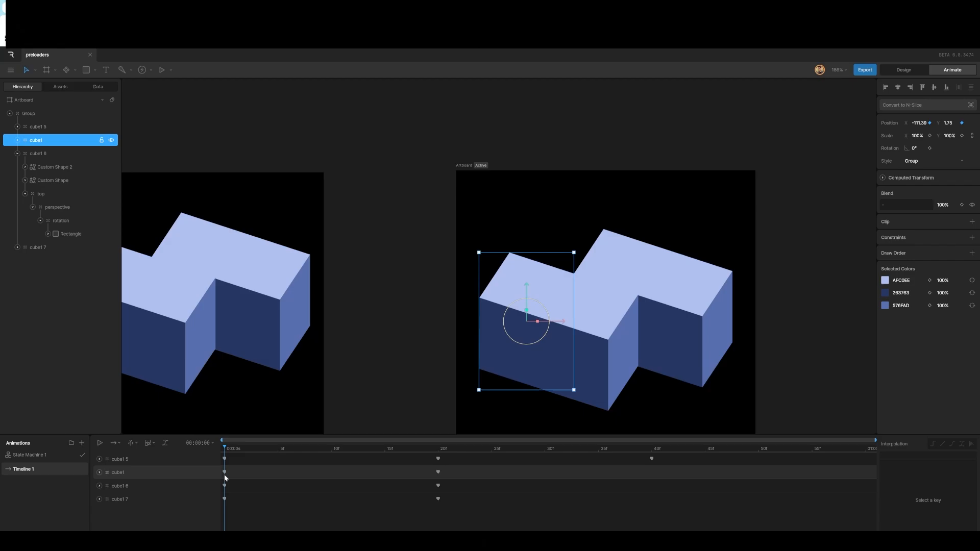
{"action": "left_click", "coordinate": [225, 474]}
{"action": "key", "text": "Escape"}
Step: Copy cube1's frame 0 position key to cube1 7 at frame 40, placing cube1 7 at X -111.39 and Y 1.75
{"action": "left_click_drag", "start_coordinate": [224, 447], "coordinate": [648, 488]}
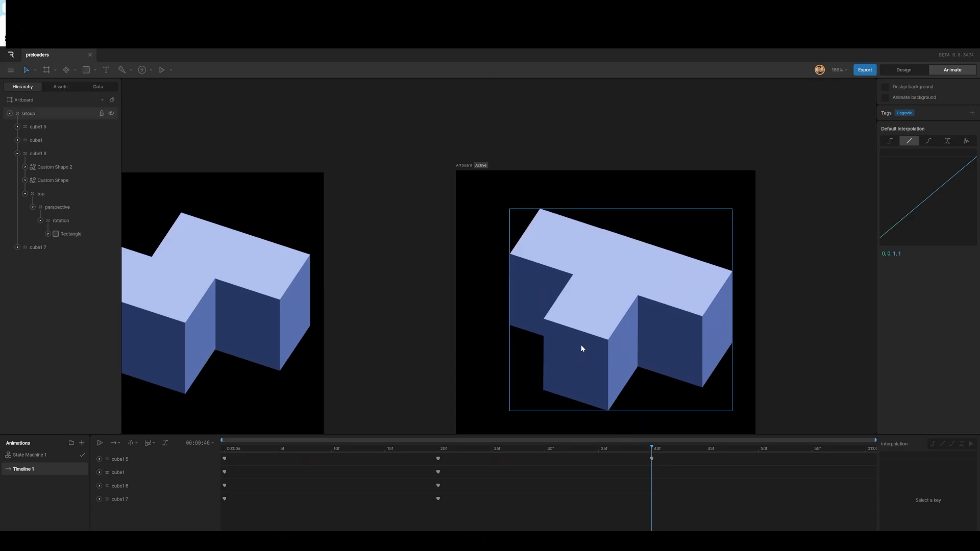
{"action": "left_click", "coordinate": [539, 246]}
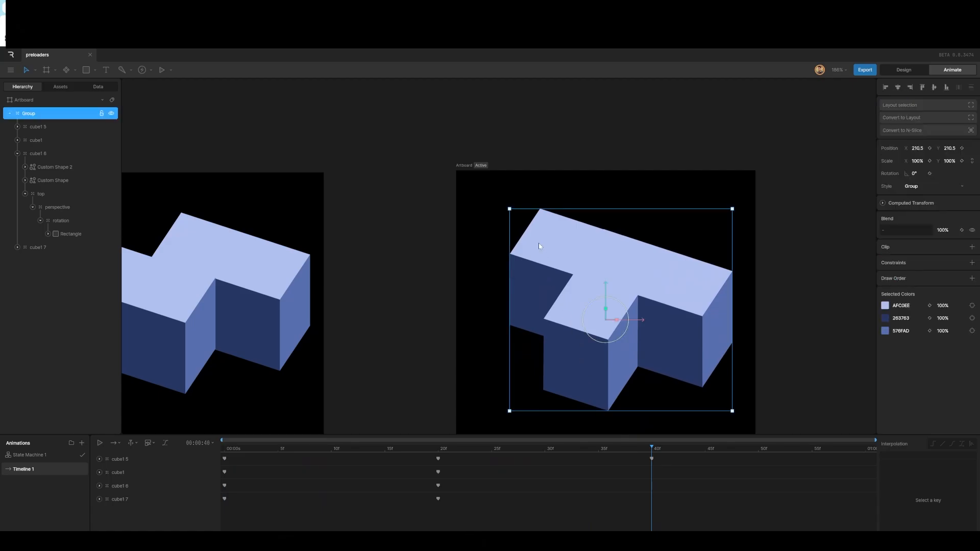
{"action": "left_click", "coordinate": [538, 246], "text": "ctrl"}
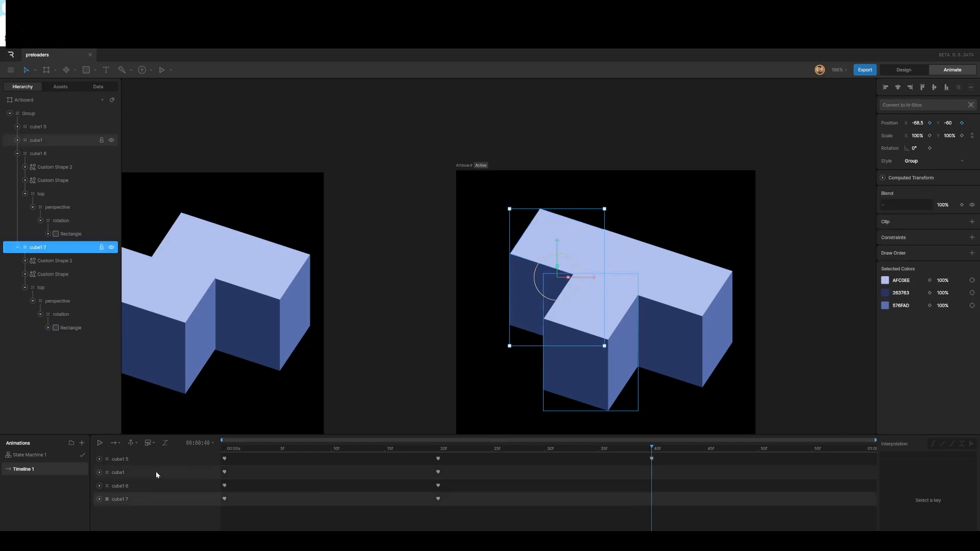
{"action": "left_click", "coordinate": [225, 472]}
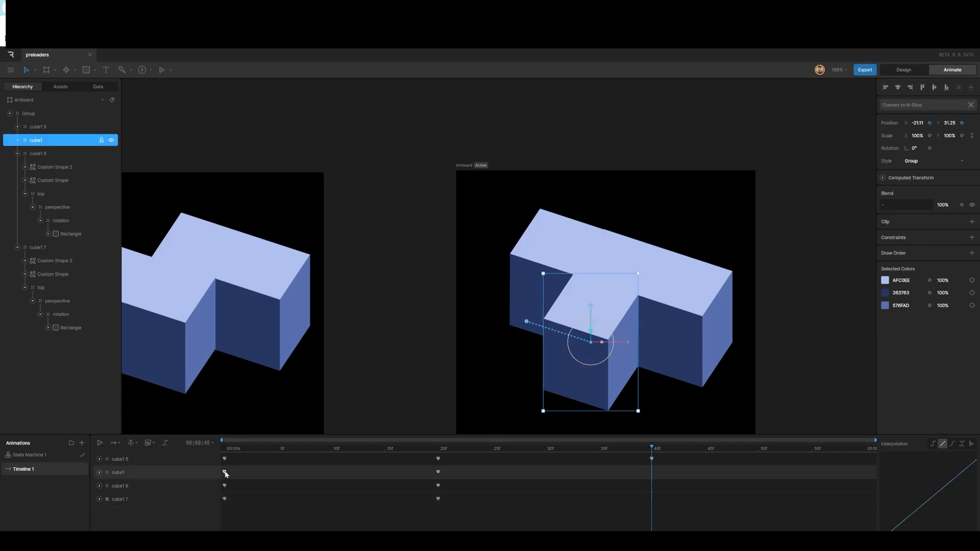
{"action": "left_click", "coordinate": [128, 501]}
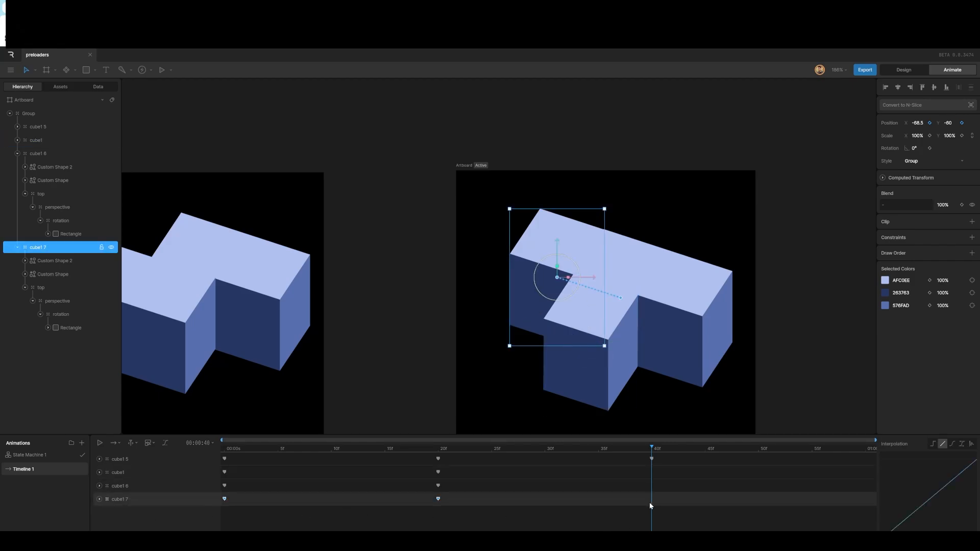
{"action": "key", "text": "ctrl+v"}
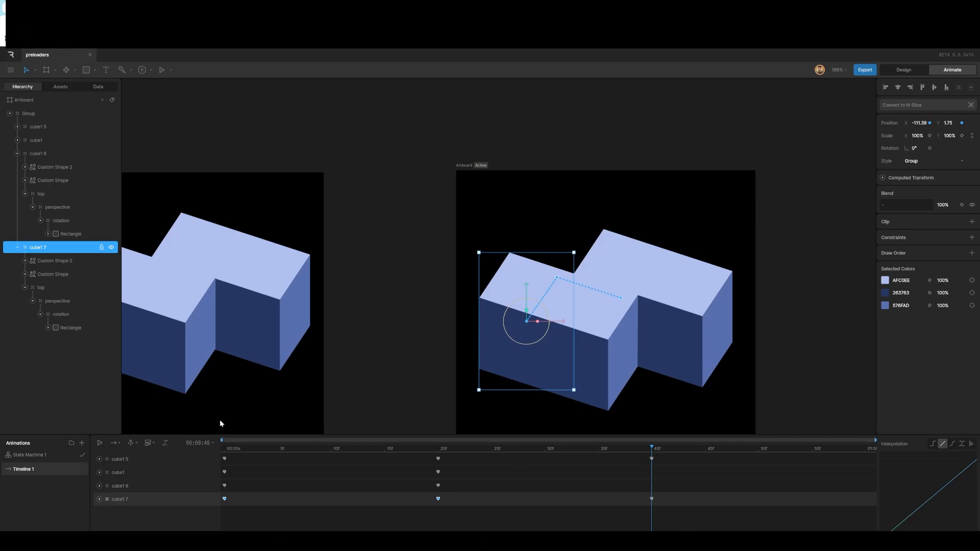
Step: Set the timeline to Loop with a work area ending at frame 40, and preview the looping playback
{"action": "left_click", "coordinate": [120, 444]}
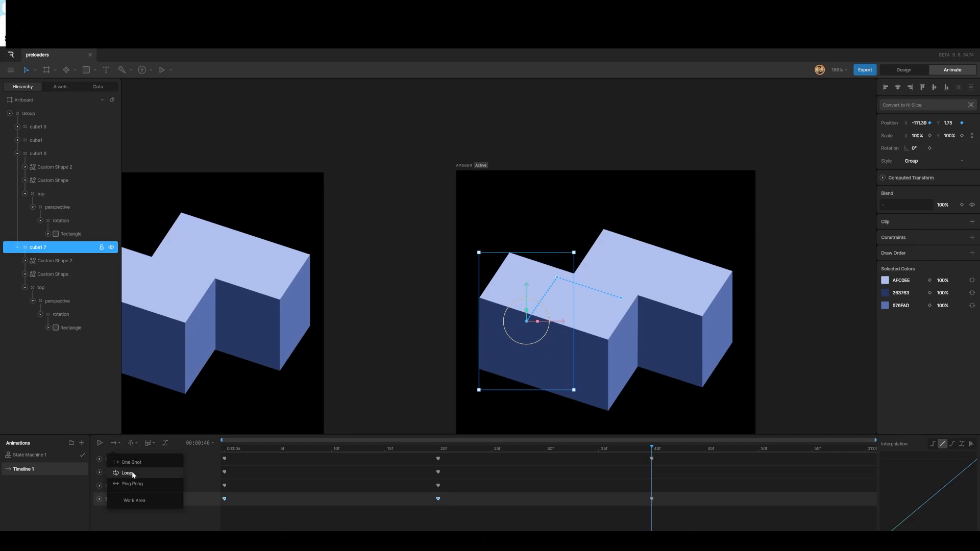
{"action": "left_click", "coordinate": [132, 473]}
{"action": "left_click", "coordinate": [119, 443]}
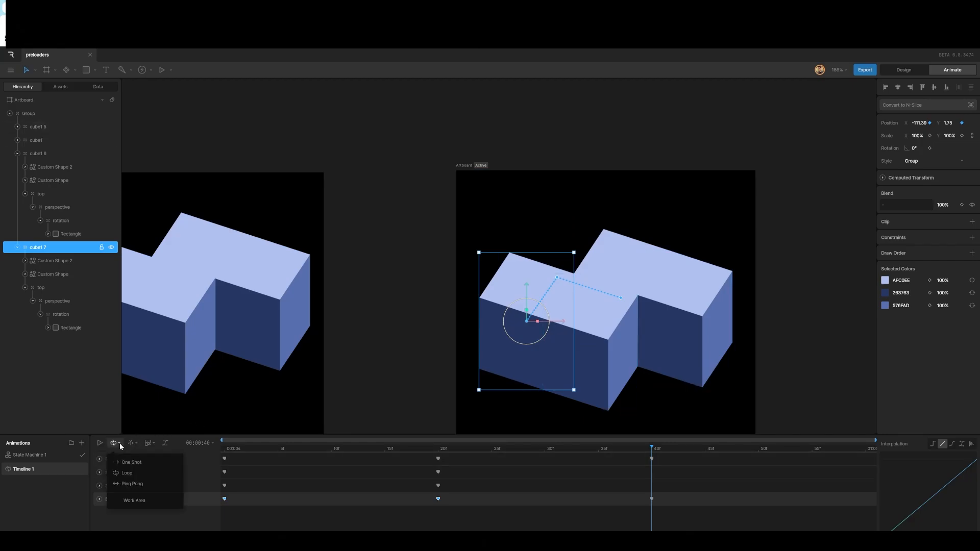
{"action": "left_click", "coordinate": [135, 501]}
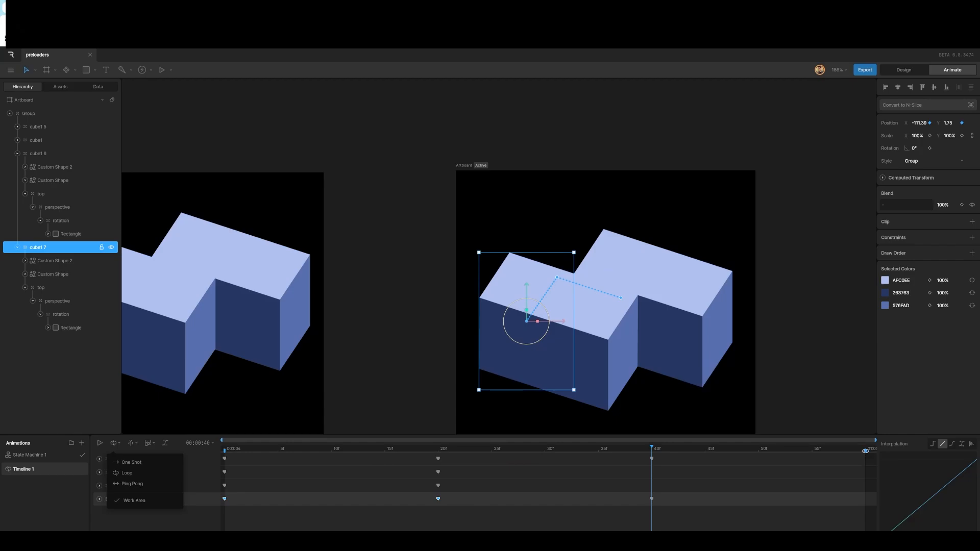
{"action": "left_click_drag", "start_coordinate": [865, 451], "coordinate": [652, 452]}
{"action": "key", "text": "space"}
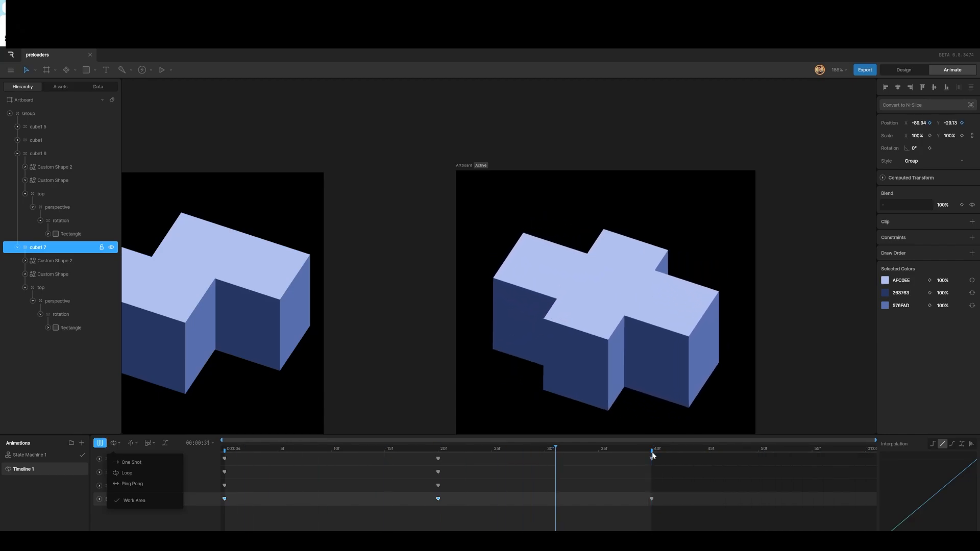
{"action": "key", "text": "space"}
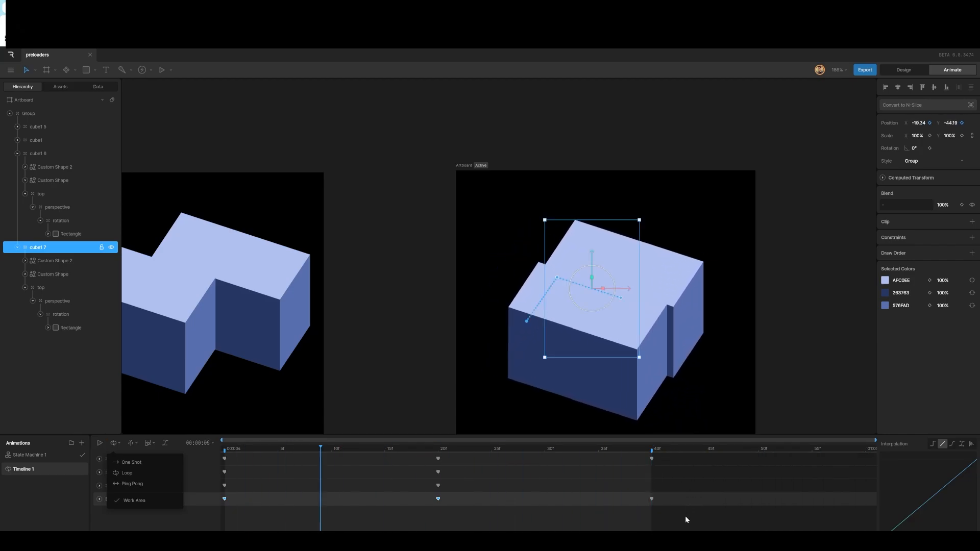
Step: Apply cubic interpolation to all the position keys of the four cubes and play the loop to check the easing
{"action": "left_click_drag", "start_coordinate": [686, 516], "coordinate": [221, 445]}
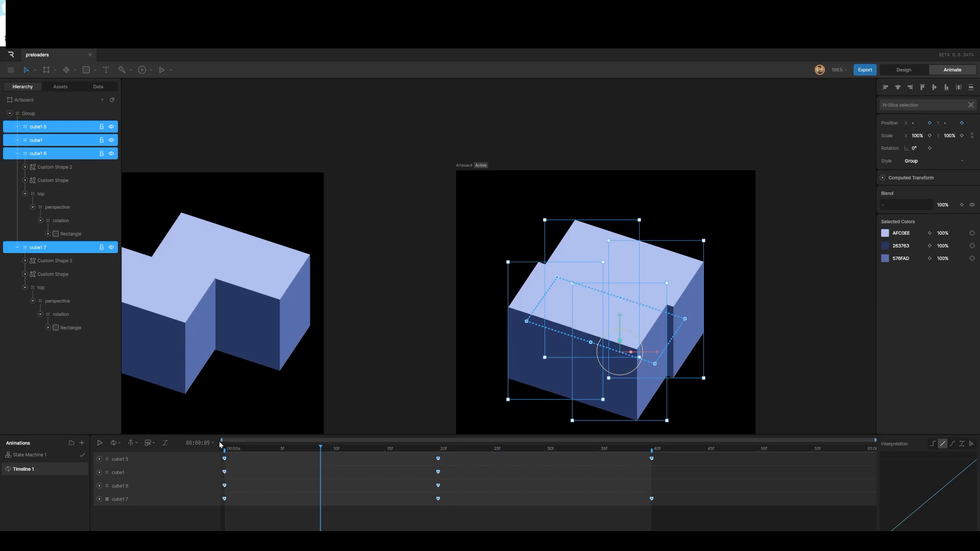
{"action": "left_click", "coordinate": [952, 444]}
{"action": "key", "text": "space"}
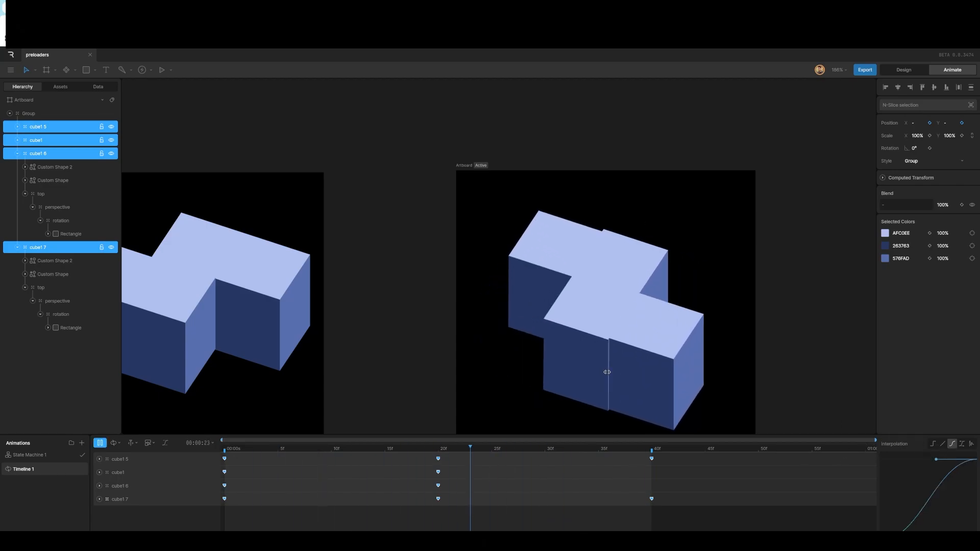
{"action": "scroll", "coordinate": [652, 210], "scroll_direction": "down", "scroll_amount": 1}
{"action": "scroll", "coordinate": [633, 211], "scroll_direction": "down", "scroll_amount": 4}
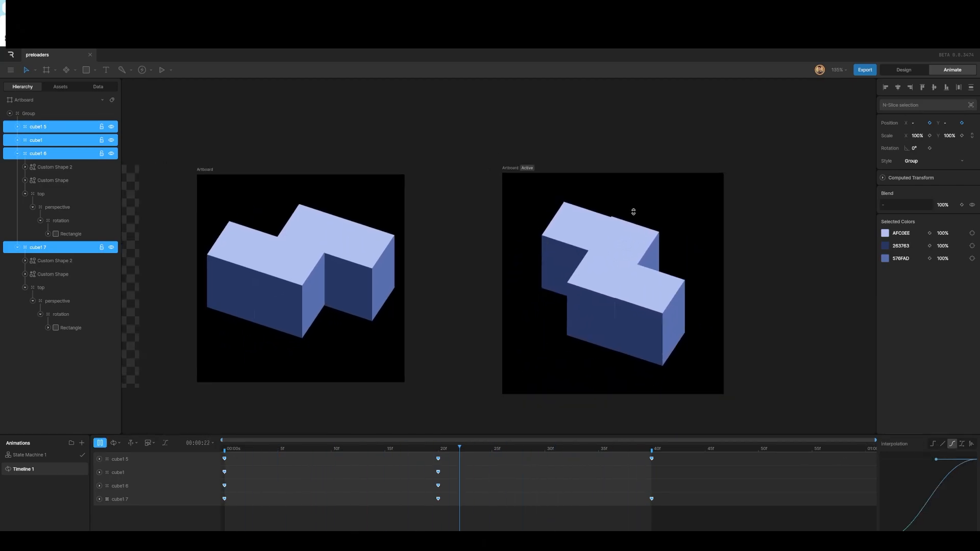